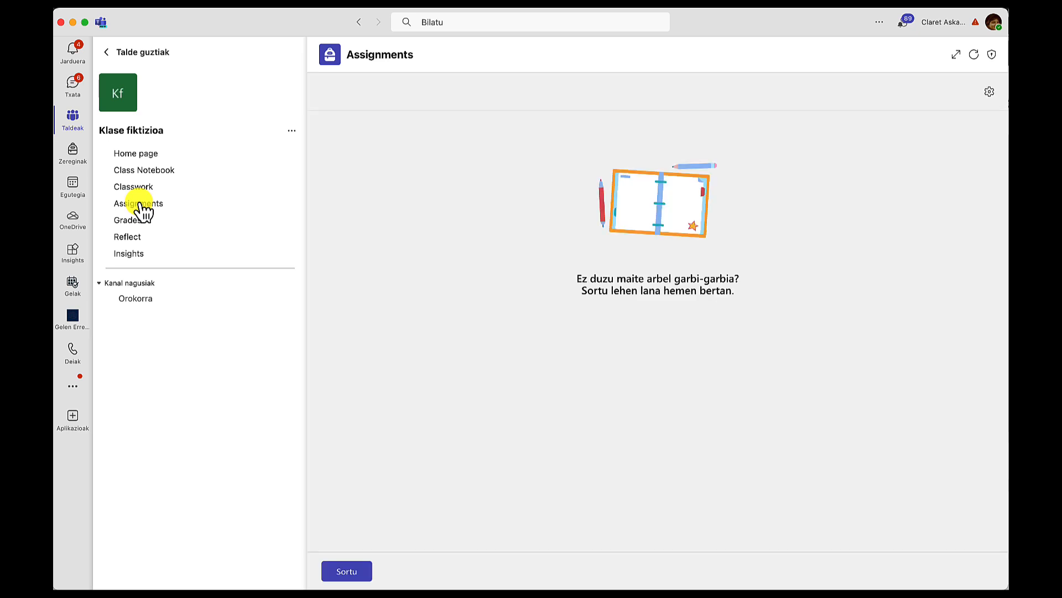
# Step: Create a new assignment for the Klase fiktizioa class and title it "Lan berria"
pyautogui.click(352, 570)
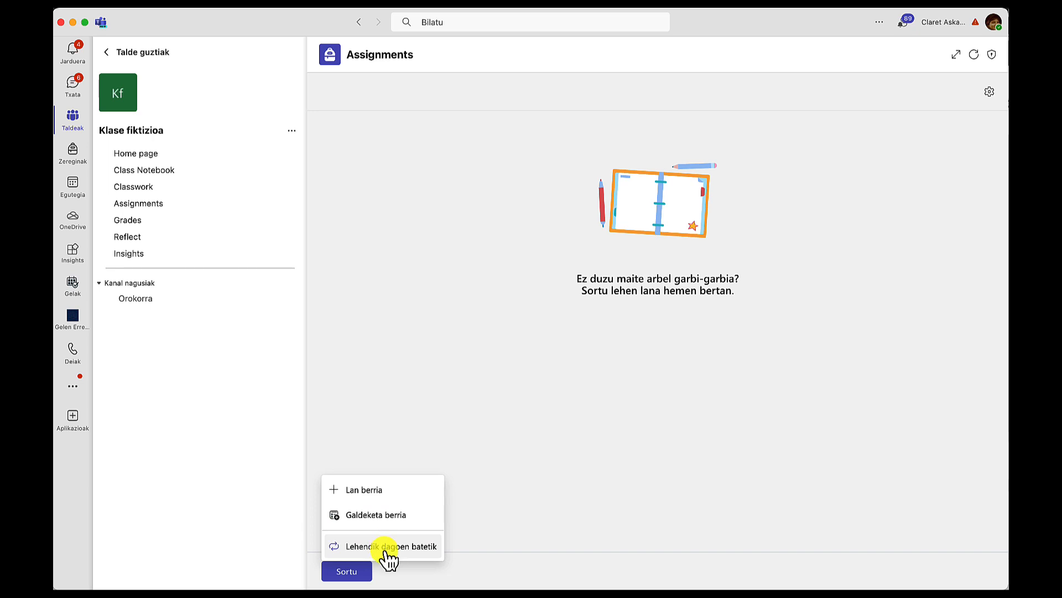
pyautogui.click(357, 494)
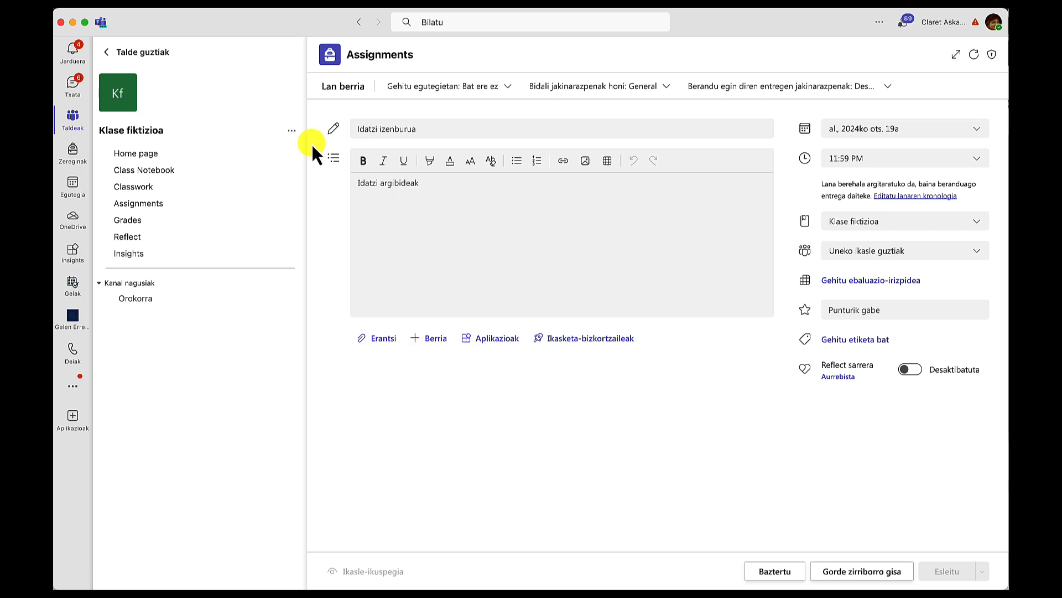
pyautogui.click(427, 127)
pyautogui.write('L')
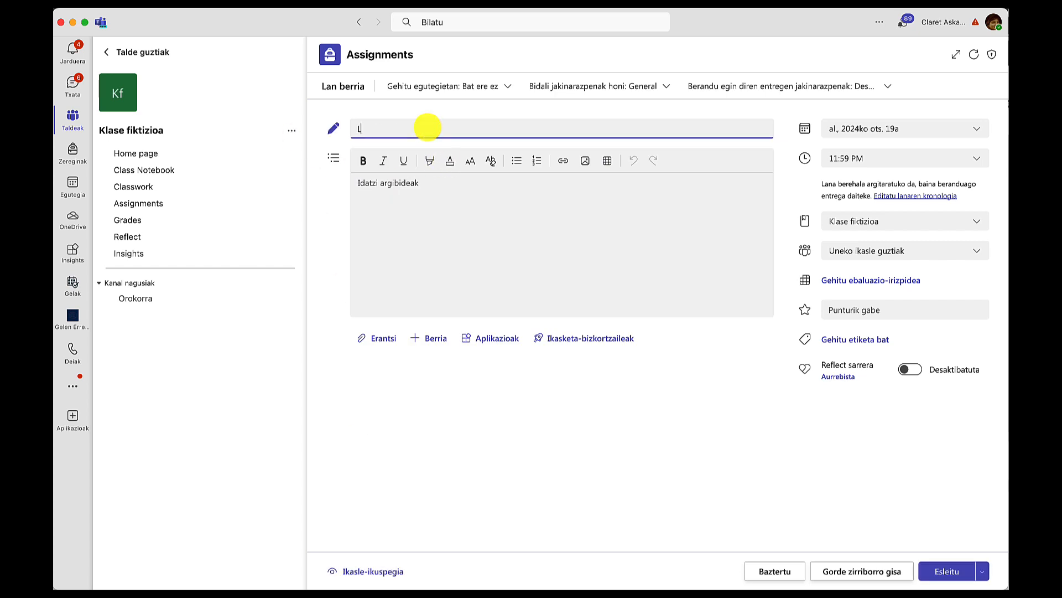
pyautogui.write('an berria')
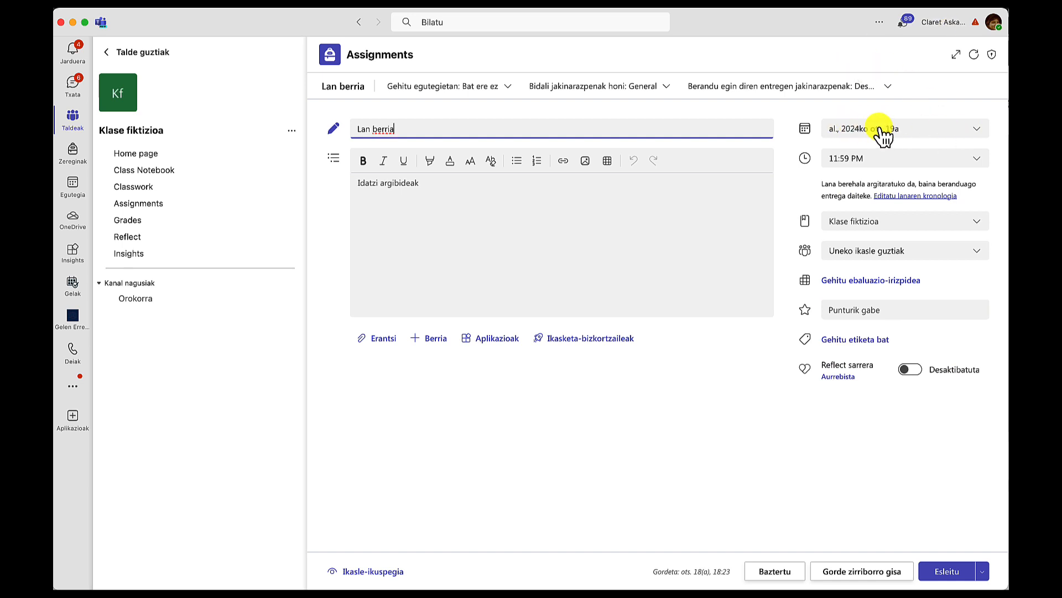
pyautogui.click(981, 133)
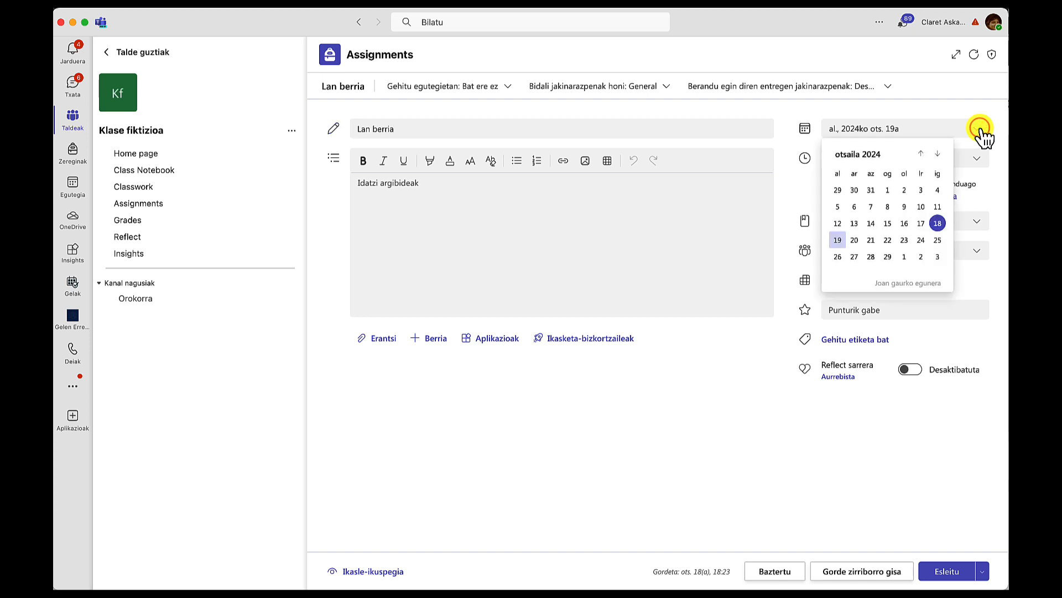
pyautogui.click(972, 113)
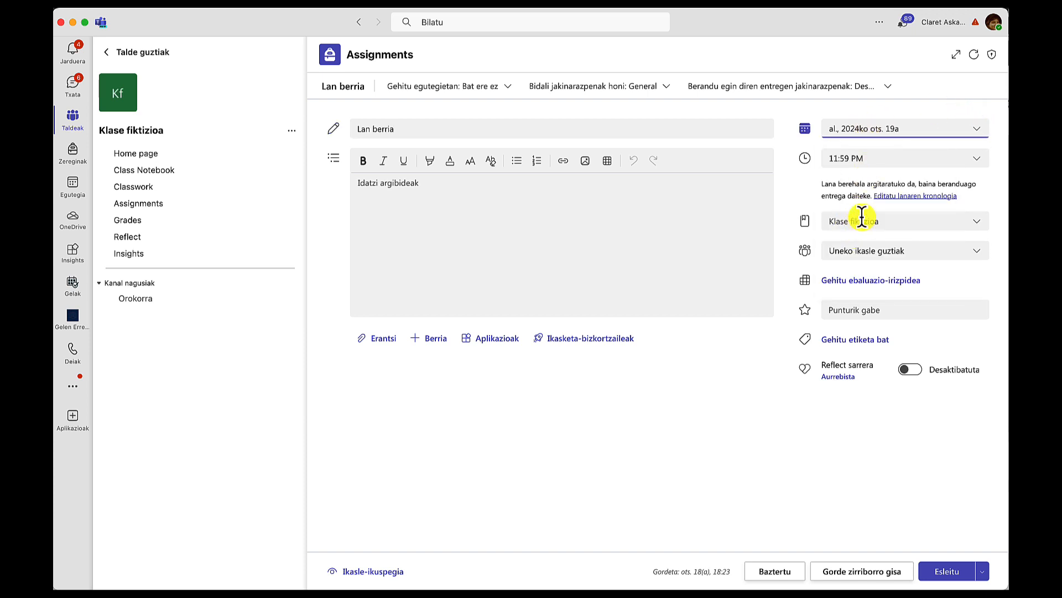
pyautogui.click(934, 130)
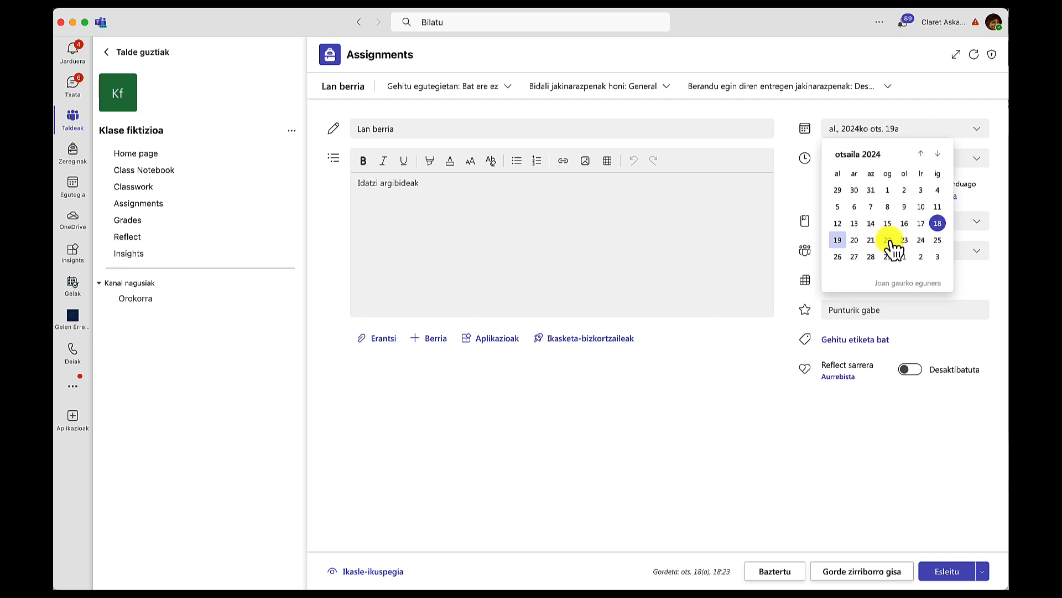
pyautogui.click(791, 199)
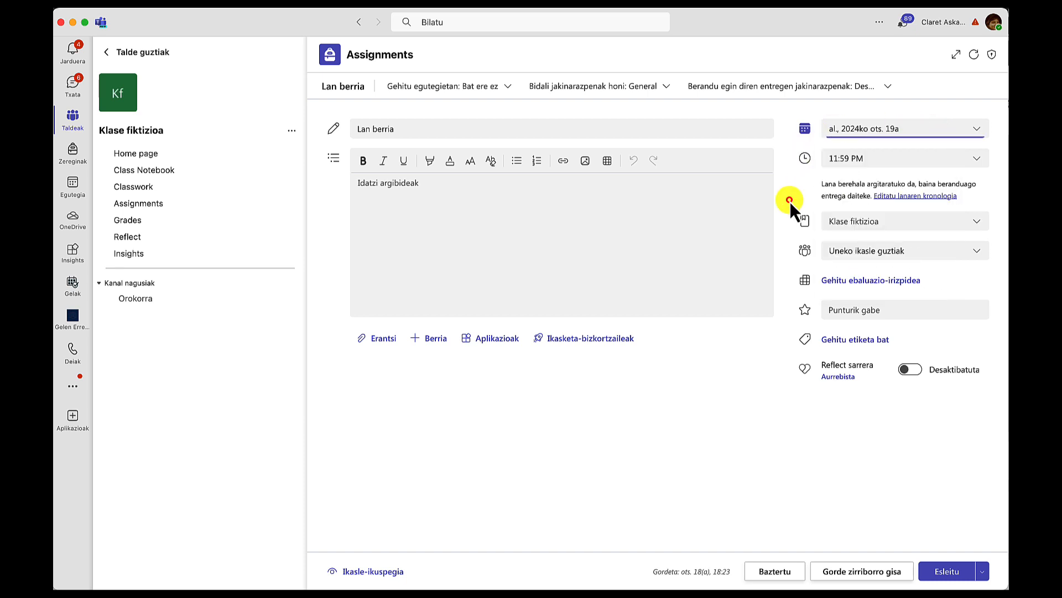
# Step: Edit the assignment timeline, enabling the schedule date (antolaketa data) and setting it to 19 February 2024
pyautogui.click(918, 197)
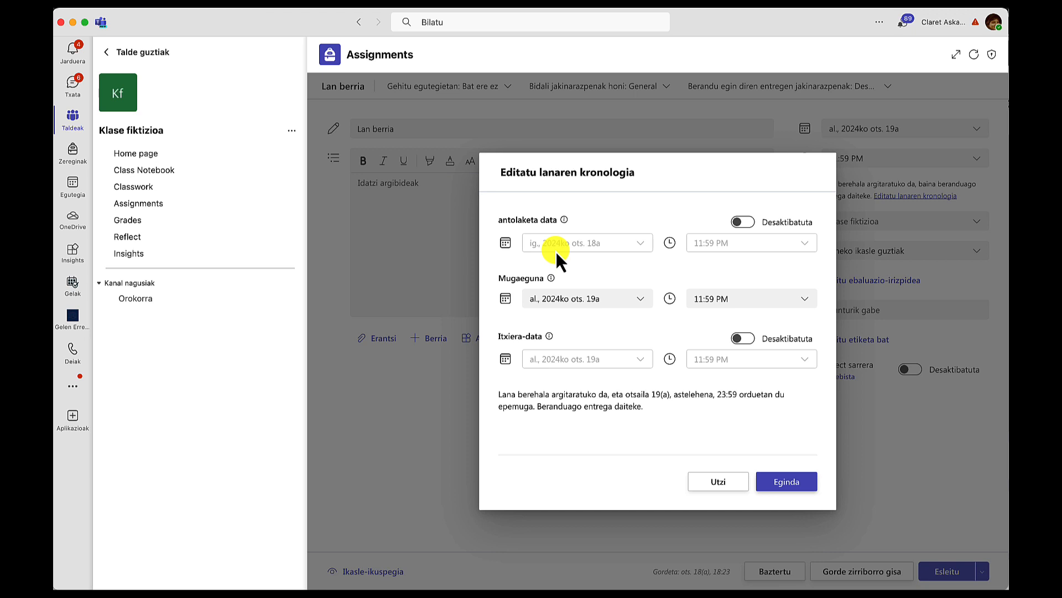
pyautogui.click(747, 223)
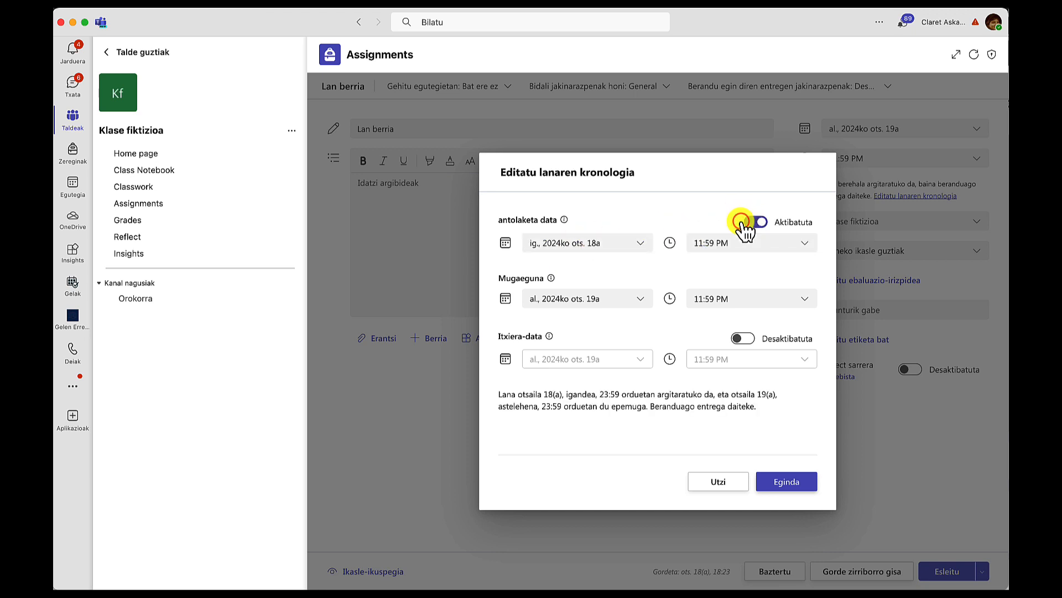
pyautogui.click(640, 245)
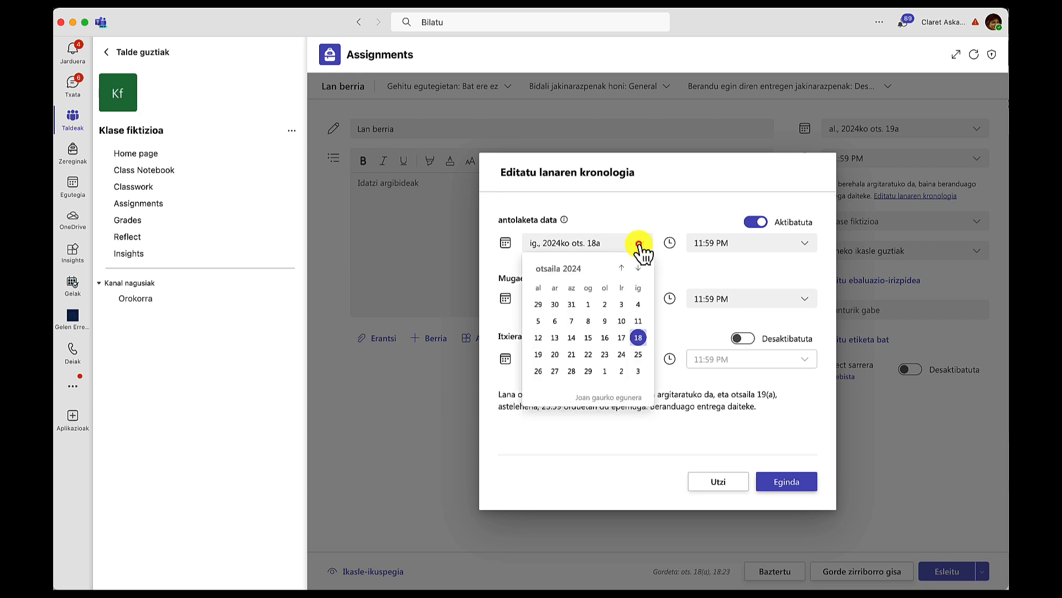
pyautogui.click(538, 338)
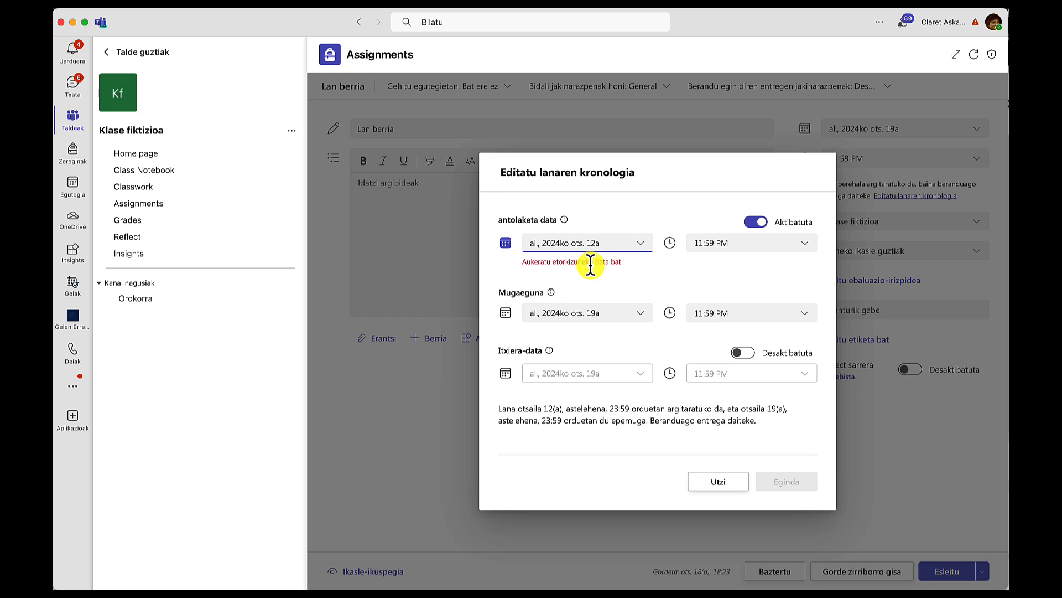
pyautogui.click(642, 246)
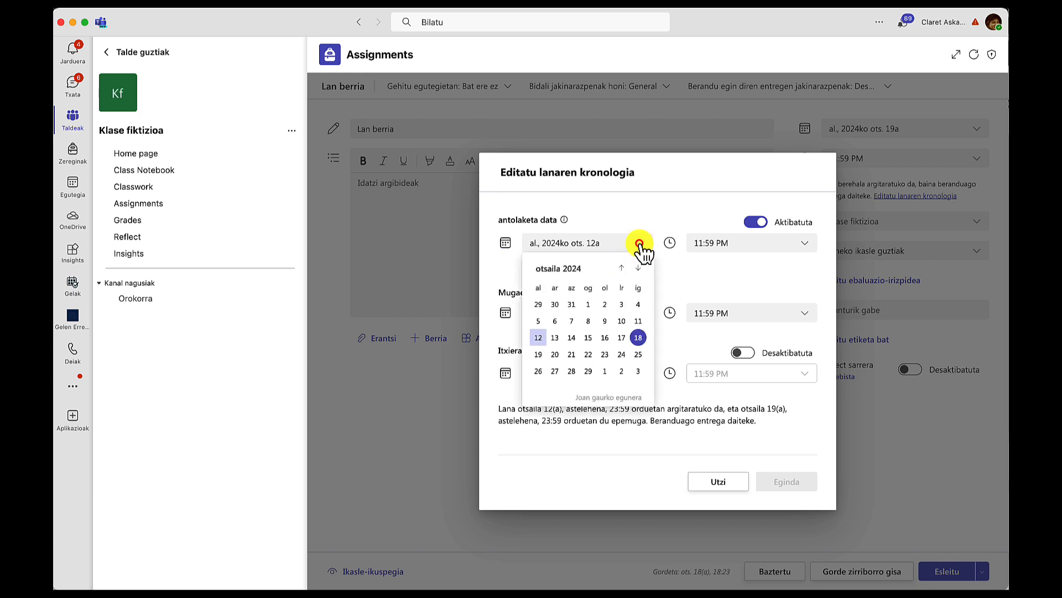
pyautogui.click(538, 355)
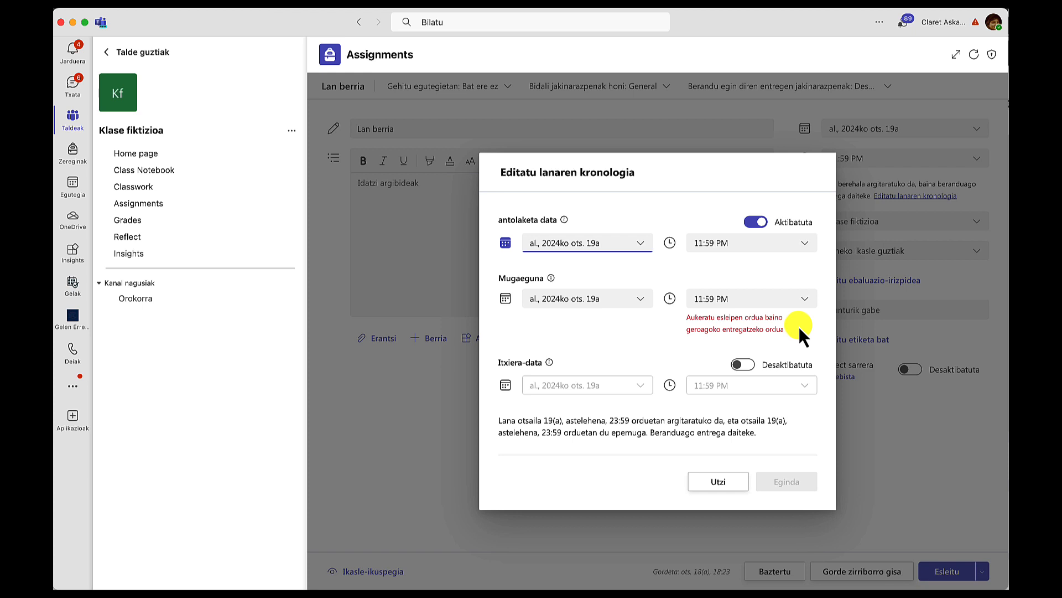
# Step: Set the due time (Mugaeguna) in the assignment timeline to 11:00 PM
pyautogui.click(805, 298)
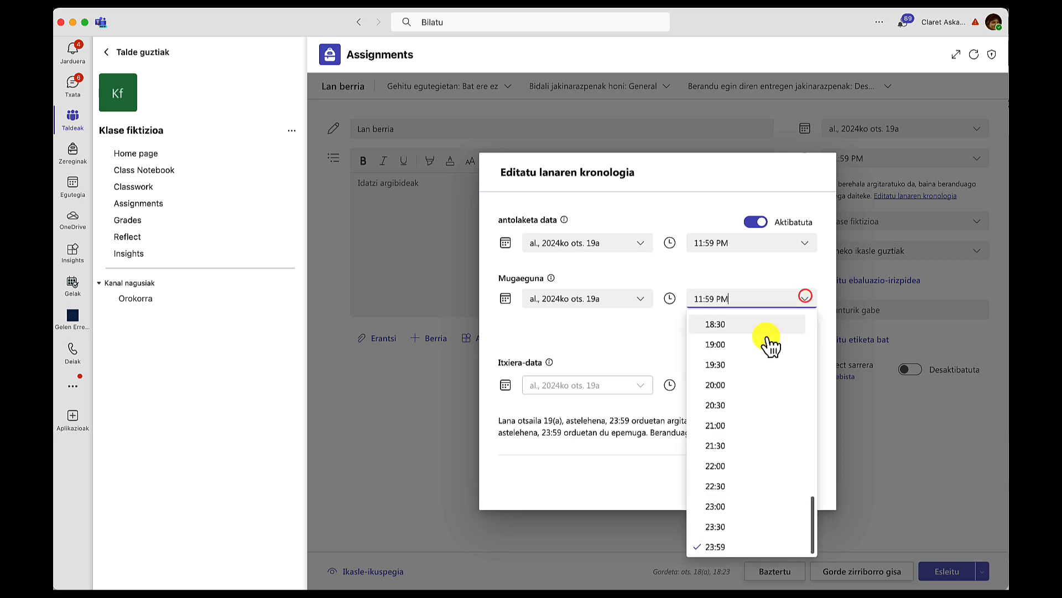
pyautogui.click(738, 406)
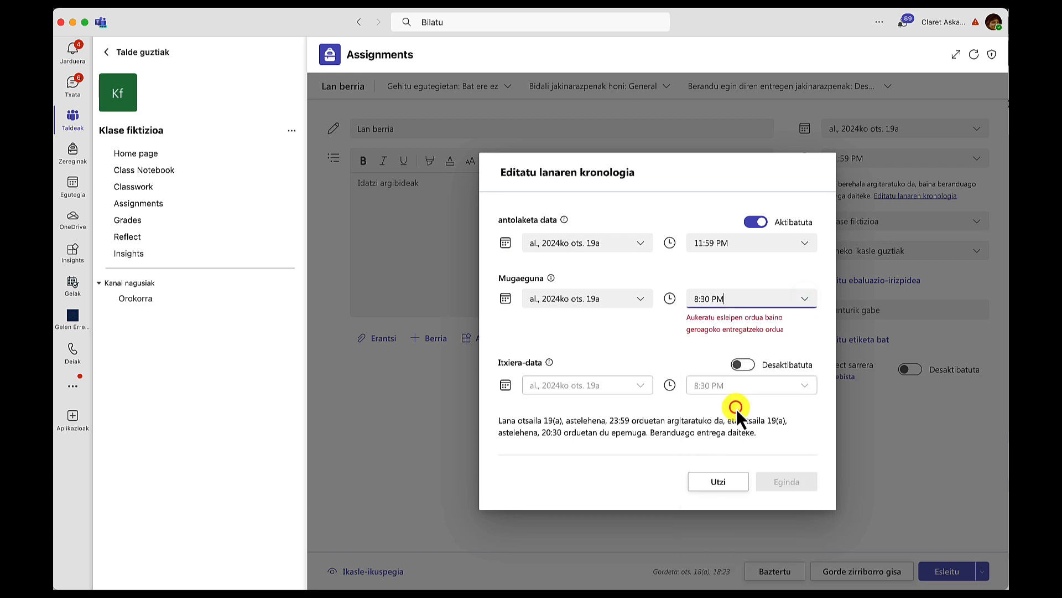
pyautogui.click(805, 298)
pyautogui.scroll(-3, 744, 468)
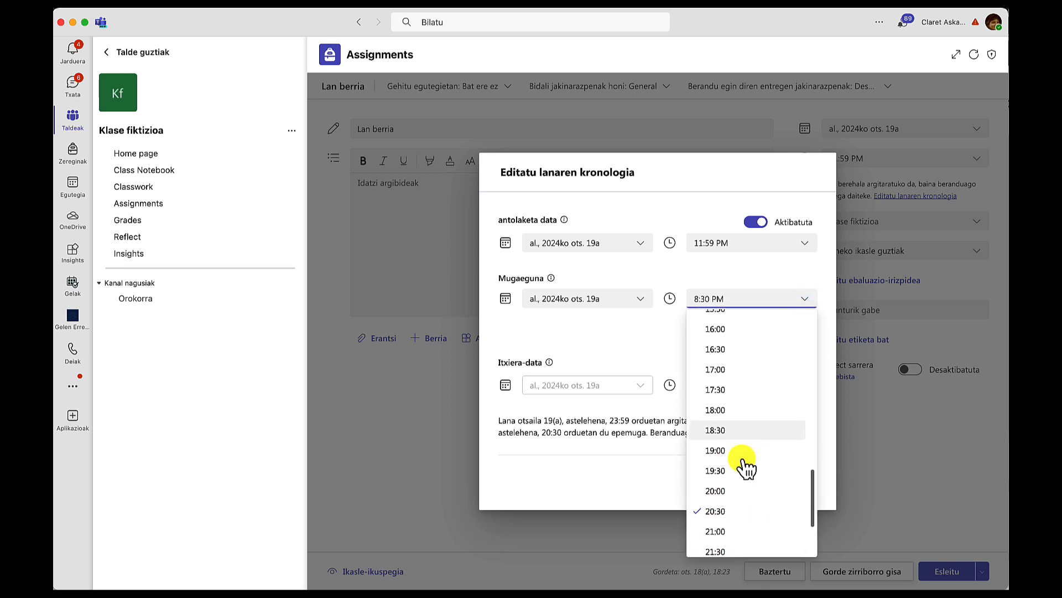
pyautogui.click(715, 504)
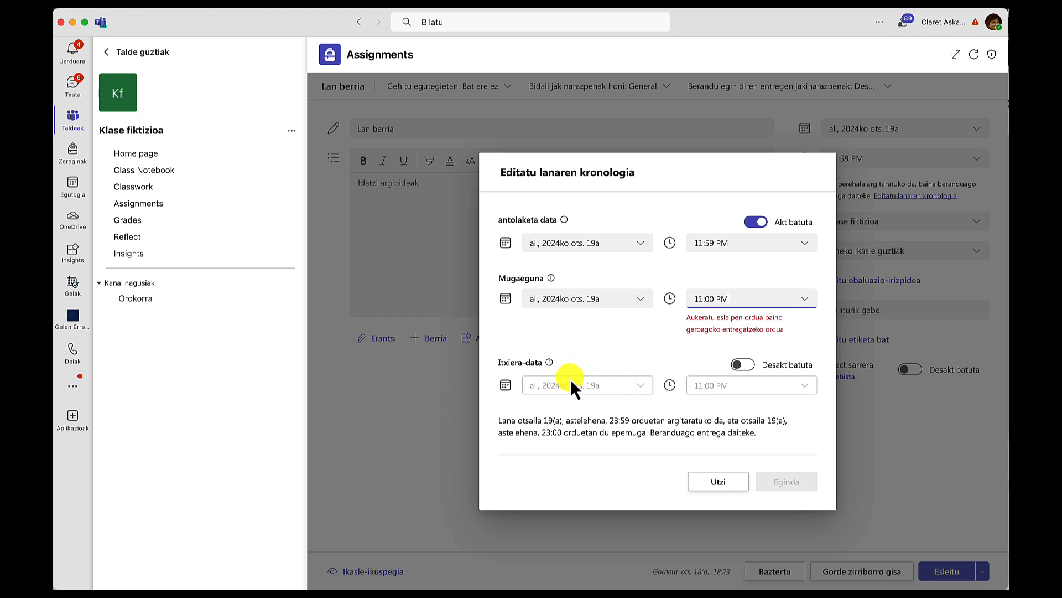
# Step: Enable the closing date (Itxiera-data), set the schedule time to 7:00 PM, and save the timeline
pyautogui.click(744, 367)
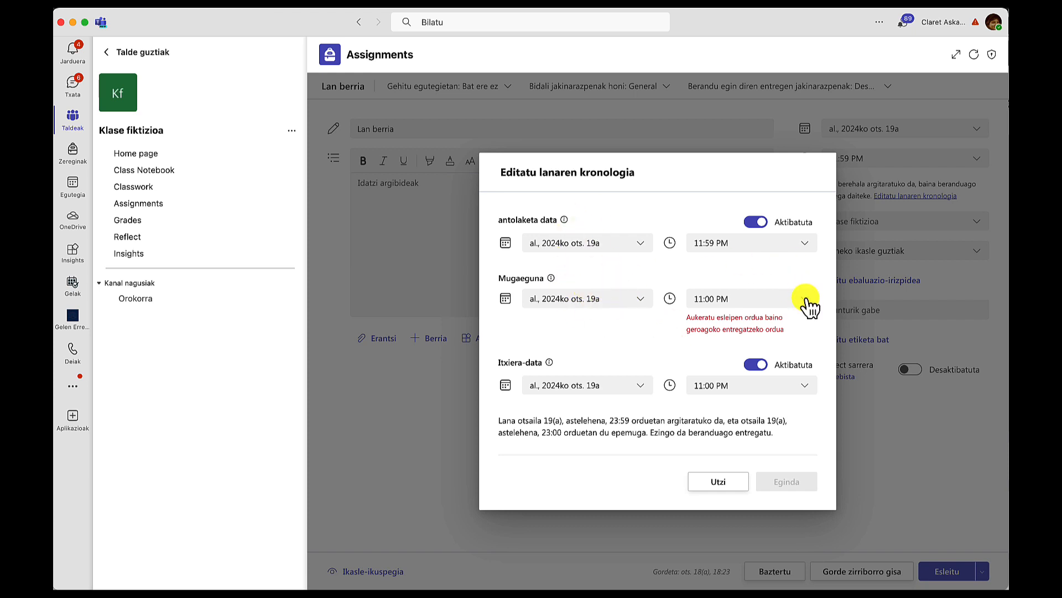
pyautogui.click(805, 242)
pyautogui.click(724, 289)
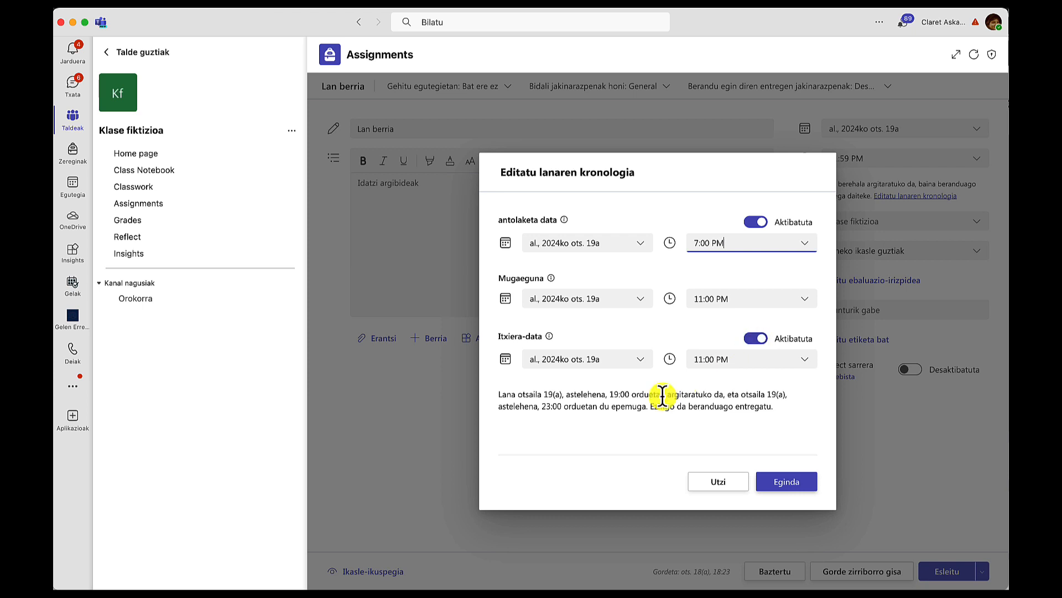
pyautogui.click(758, 338)
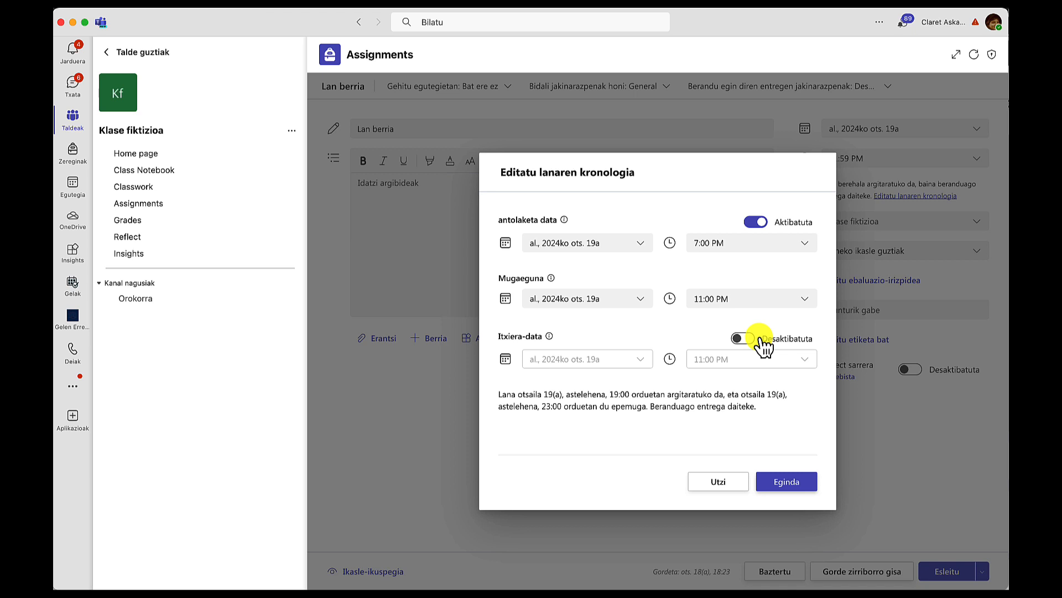
pyautogui.click(751, 338)
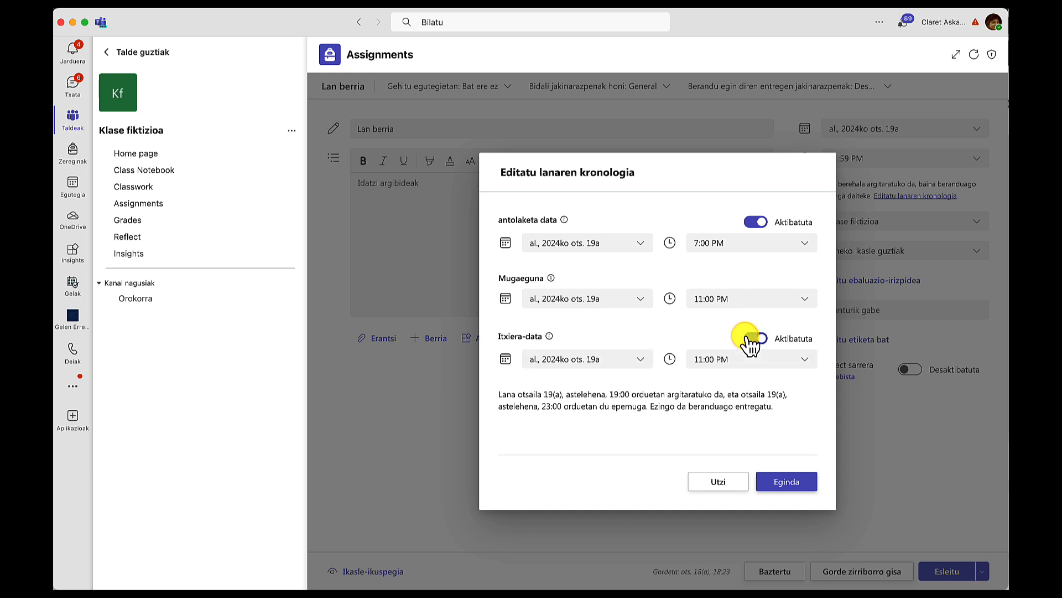
pyautogui.click(776, 485)
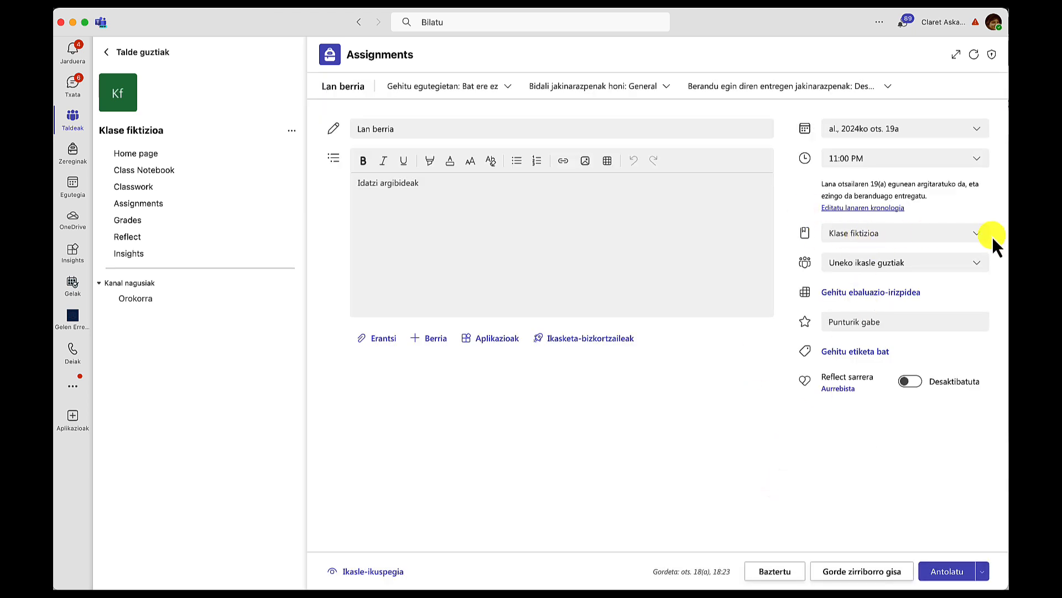
# Step: Examine the classes the assignment can be given to and the student options, including how student groups can be formed
pyautogui.click(976, 234)
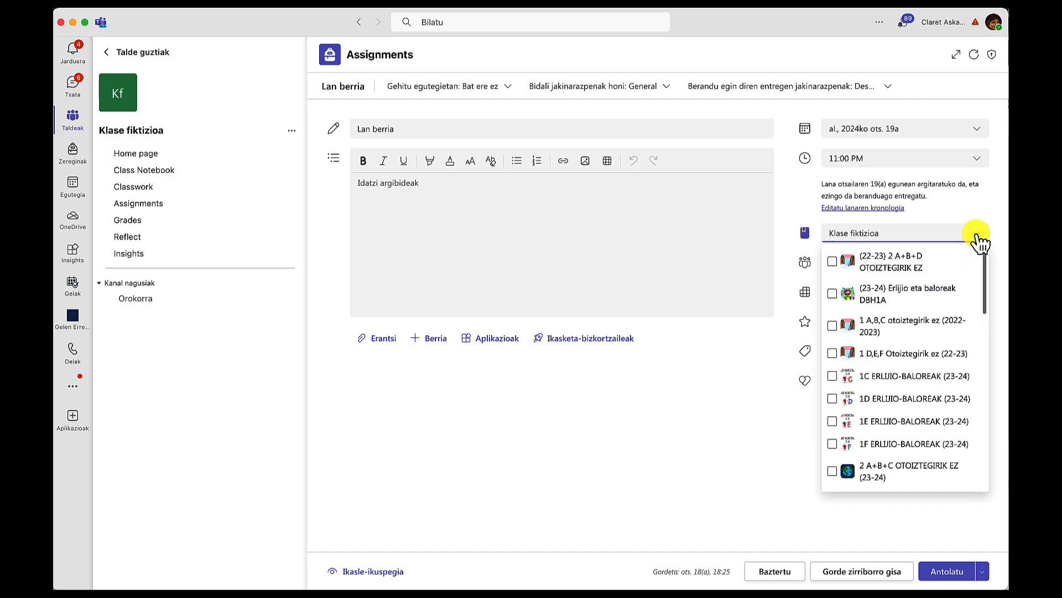
pyautogui.scroll(-10, 919, 362)
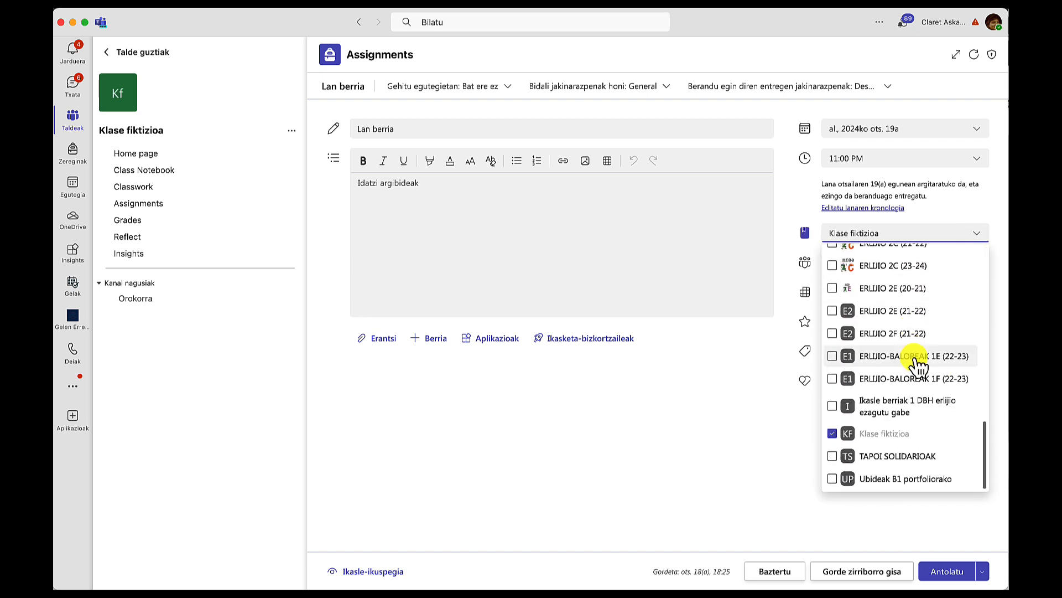
pyautogui.scroll(10, 916, 354)
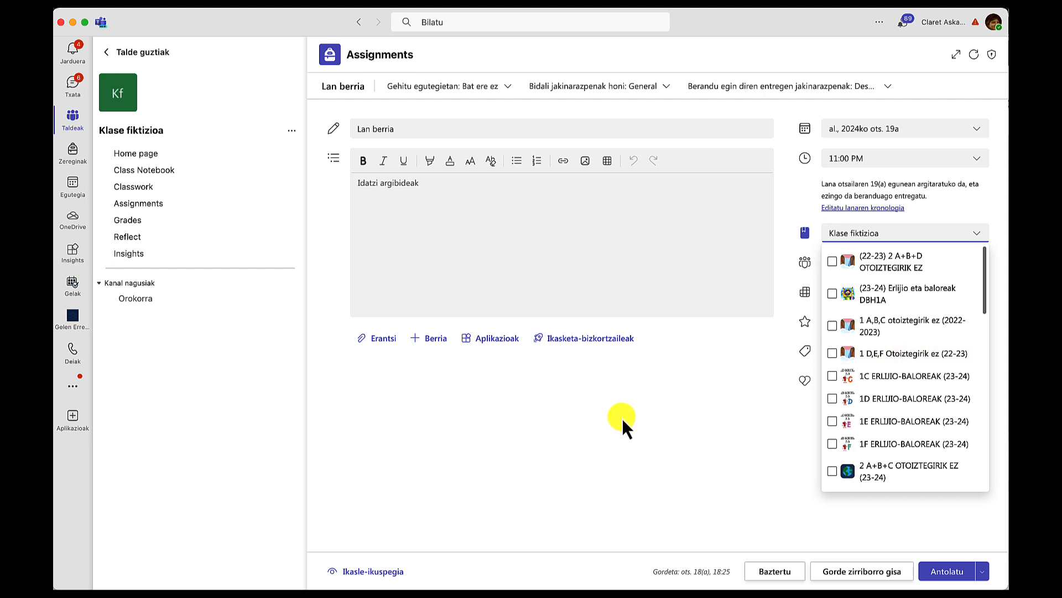
pyautogui.scroll(-8, 848, 367)
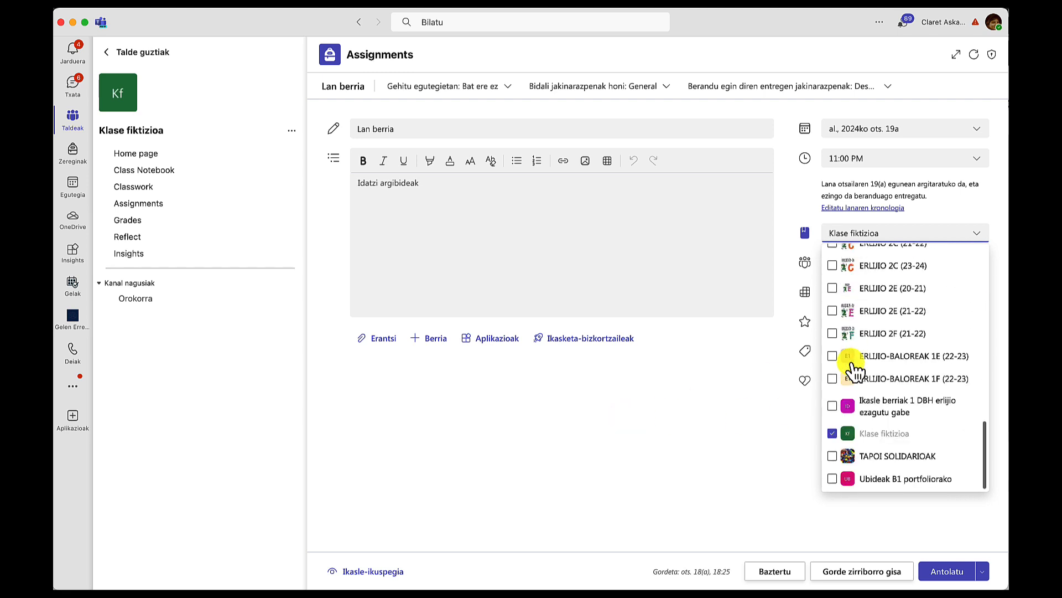
pyautogui.click(667, 411)
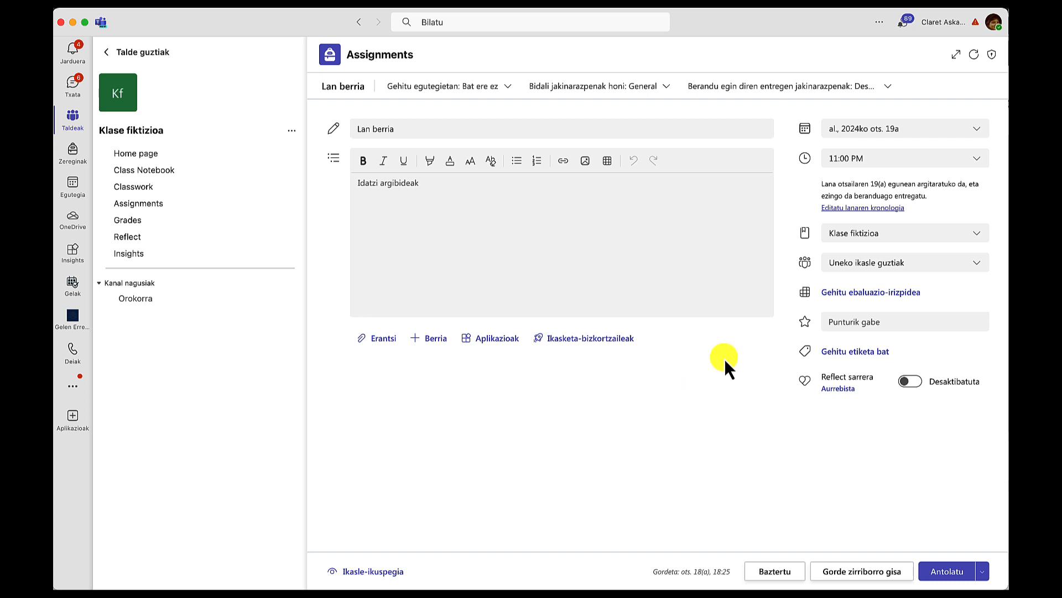
pyautogui.click(980, 266)
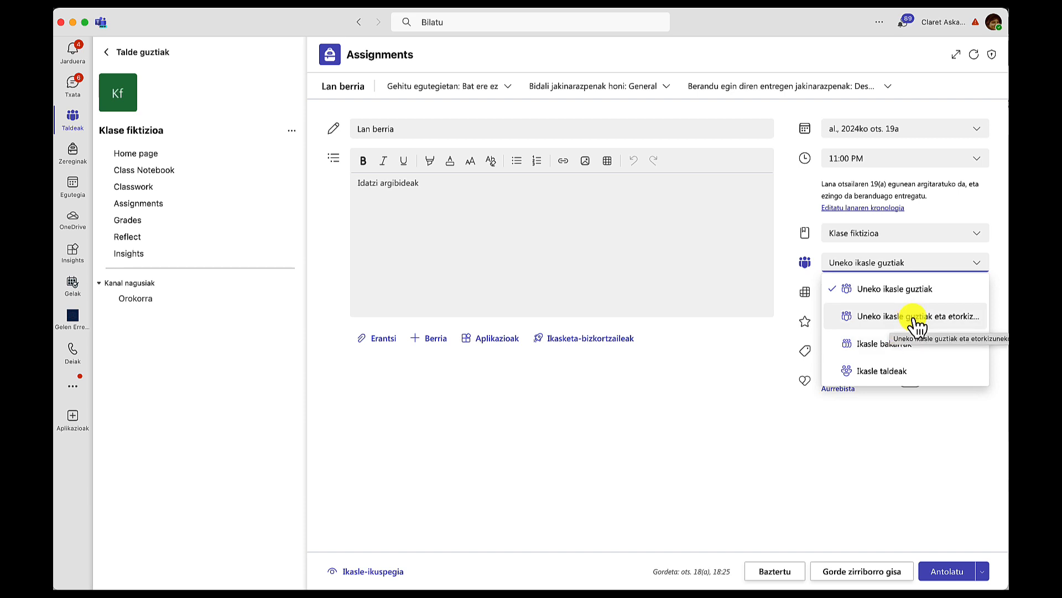
pyautogui.click(872, 379)
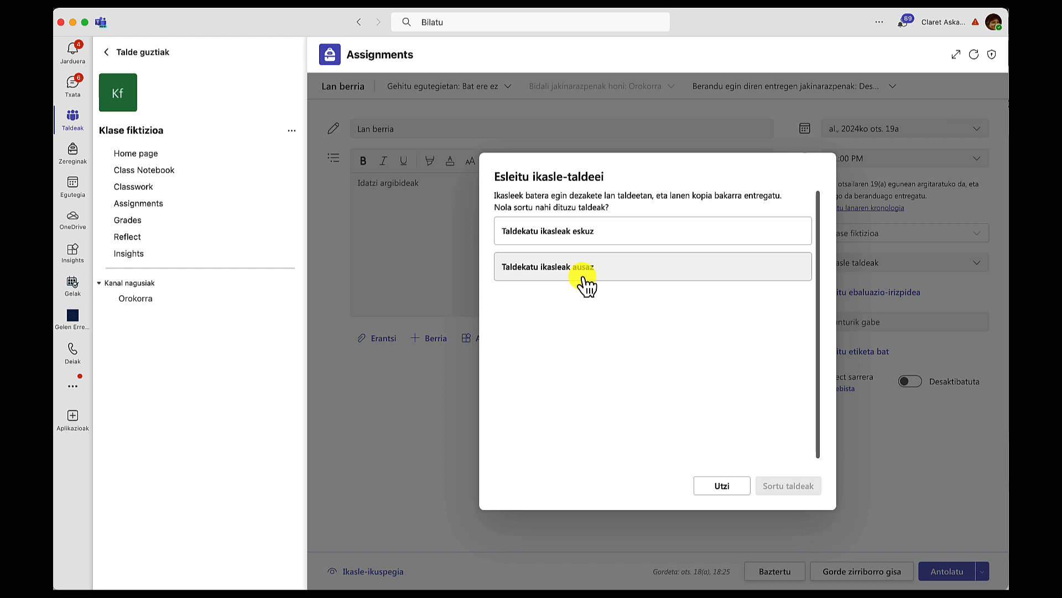
pyautogui.click(720, 485)
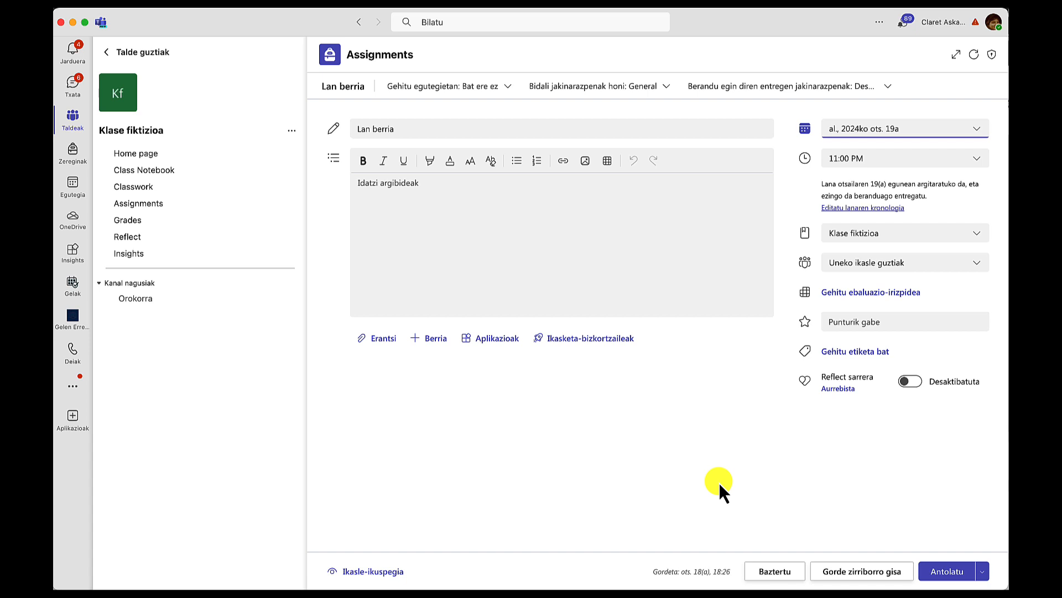
# Step: Set the assignment's points to 10
pyautogui.click(879, 323)
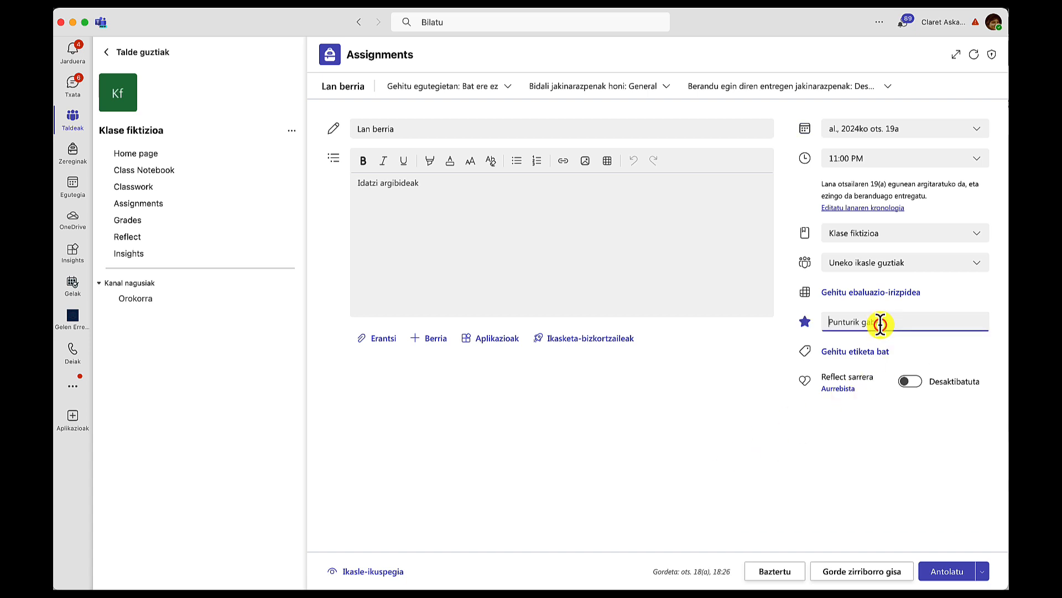
pyautogui.write('10')
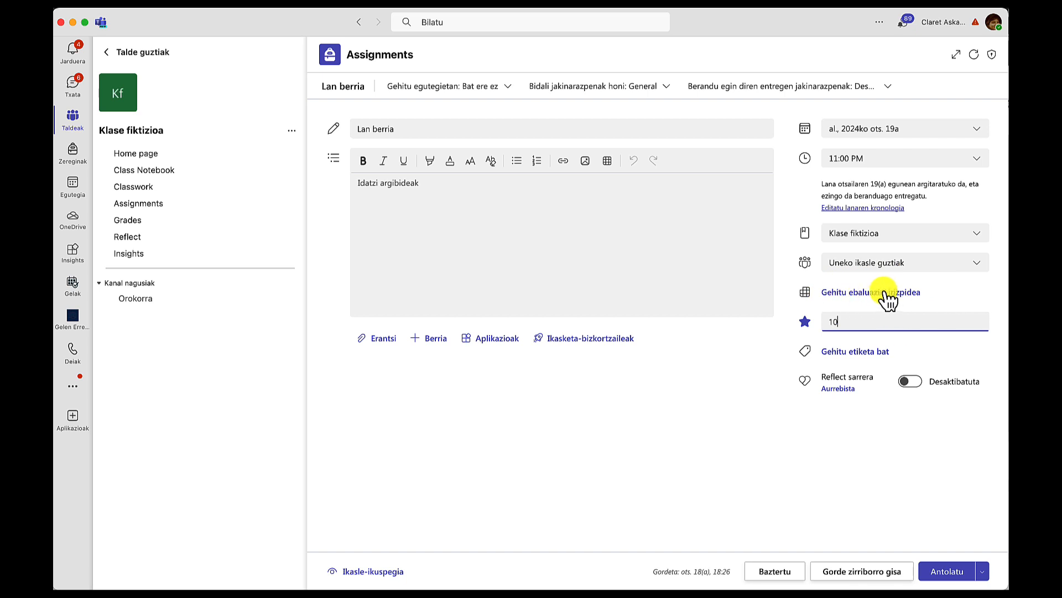
# Step: Choose the "PODCAST Errubrika (euskaraz)" rubric dated 2023ko aza. 23a for the assignment and open it for editing
pyautogui.click(863, 293)
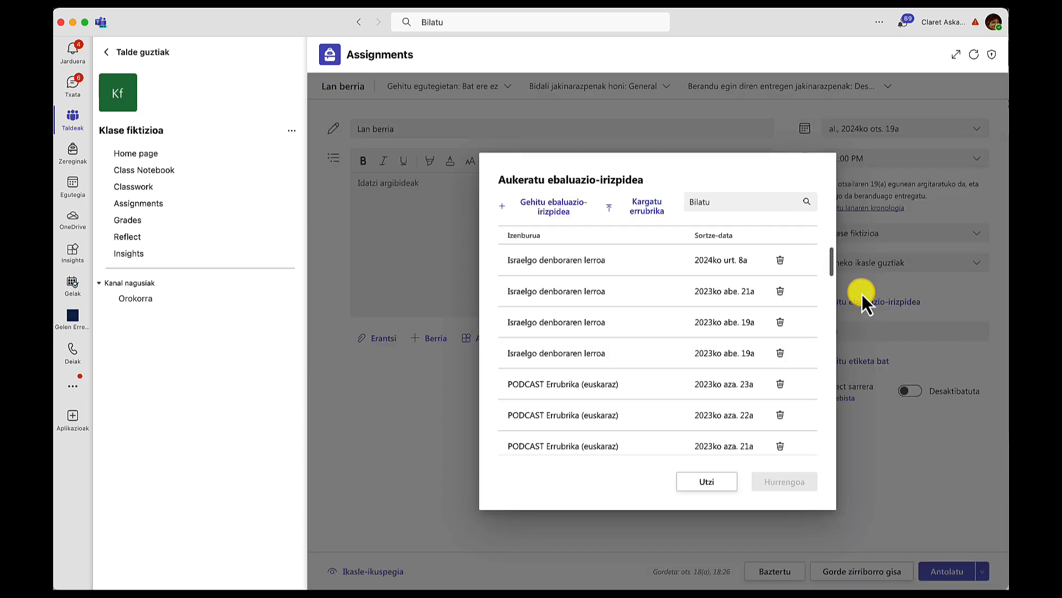
pyautogui.scroll(-5, 614, 332)
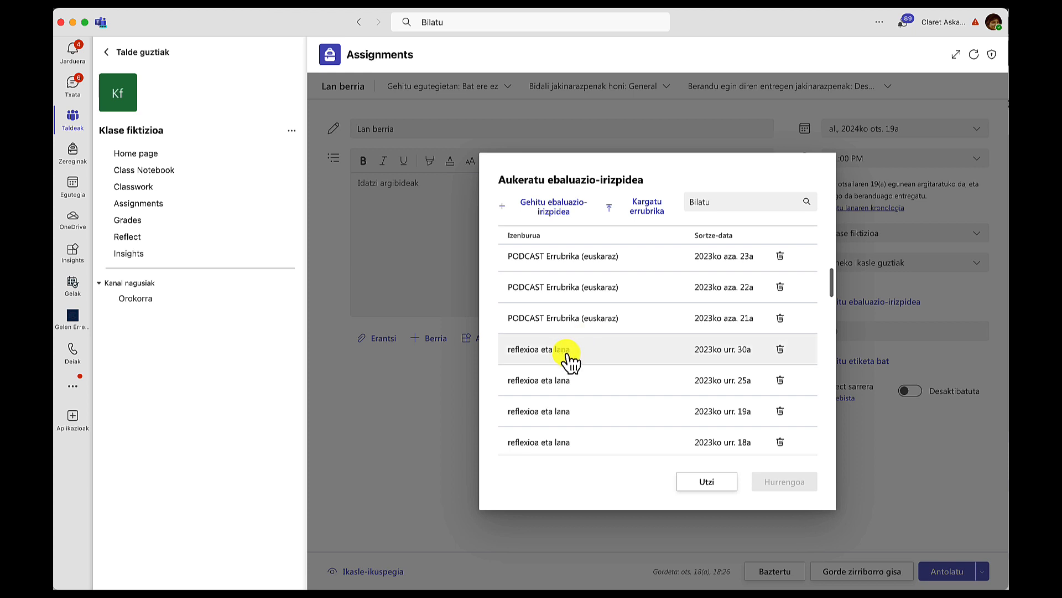
pyautogui.click(566, 264)
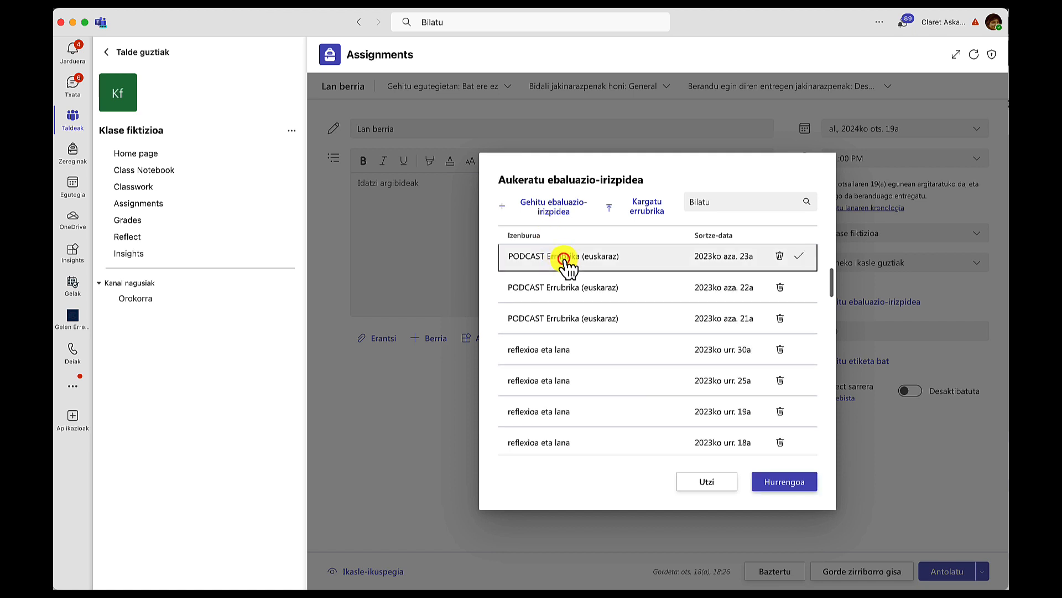
pyautogui.click(784, 486)
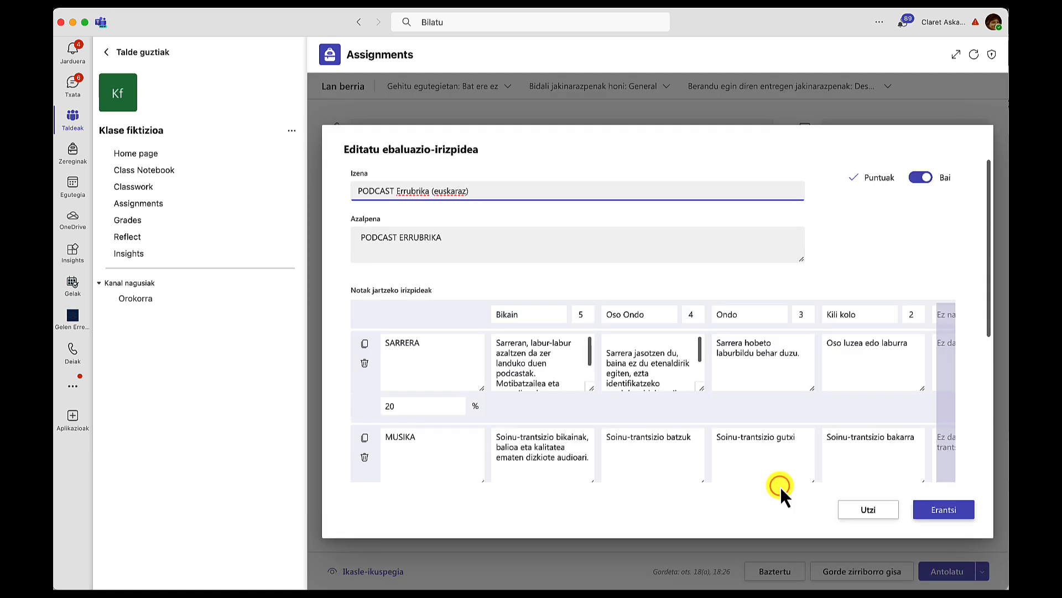
# Step: Review the podcast rubric's criteria, grade levels and percentage weights, and attach it to the assignment
pyautogui.scroll(-5, 702, 401)
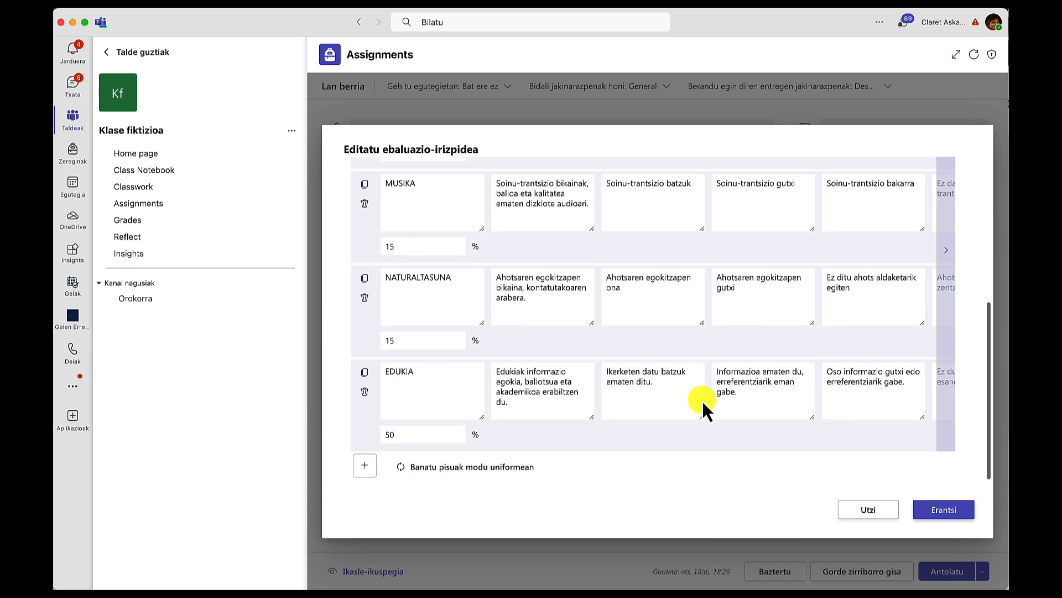
pyautogui.scroll(5, 702, 401)
pyautogui.scroll(-5, 702, 401)
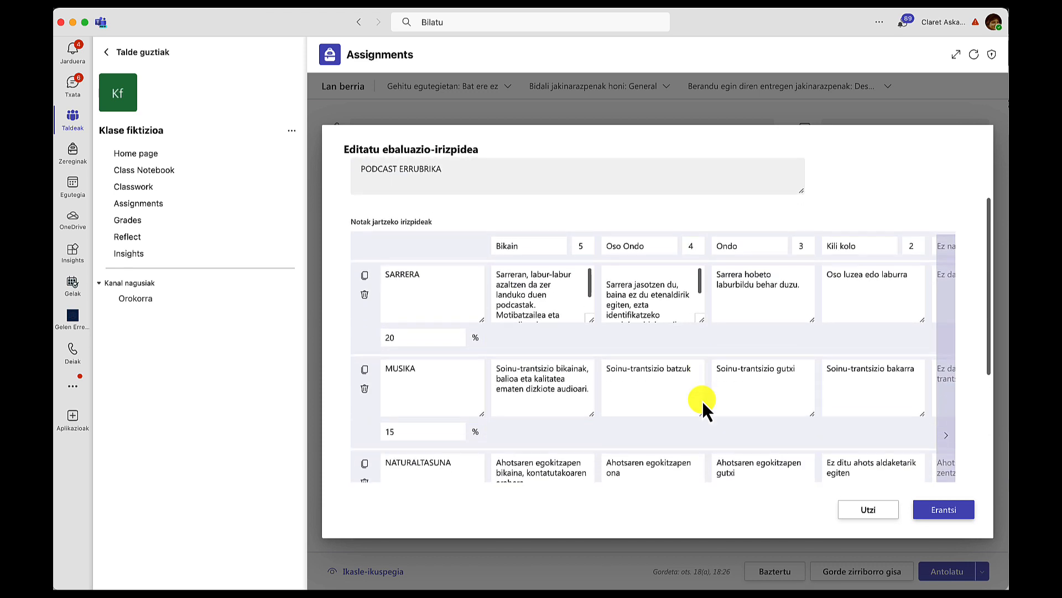
pyautogui.scroll(-2, 702, 401)
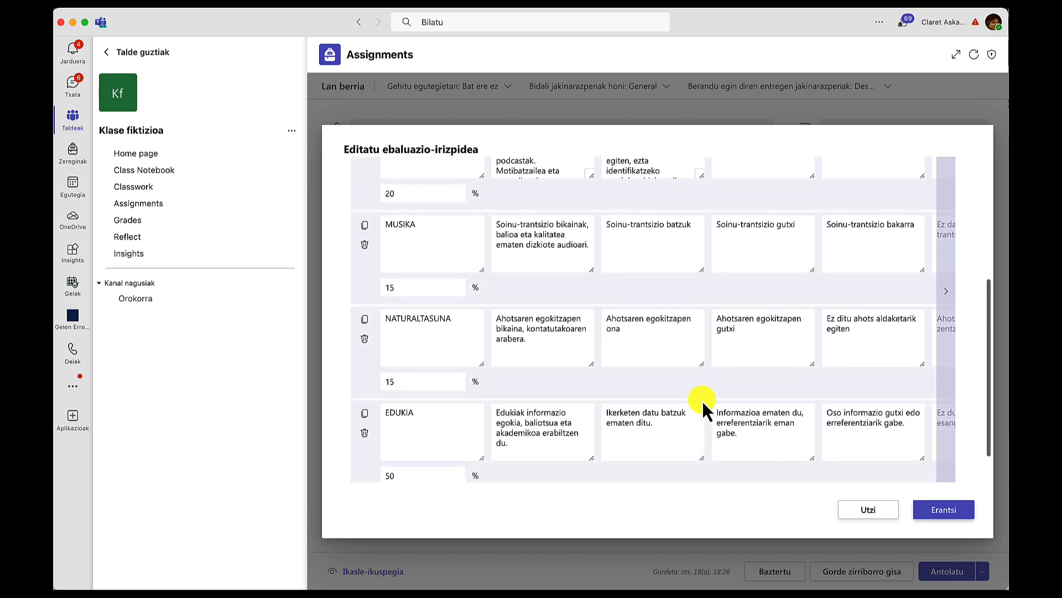
pyautogui.scroll(3, 702, 401)
pyautogui.scroll(2, 413, 260)
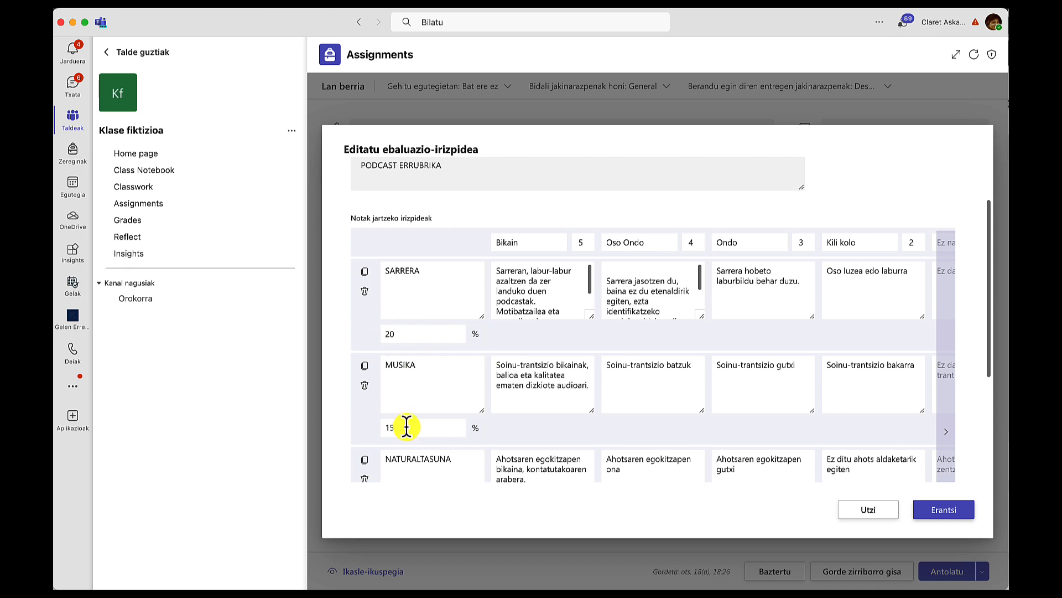
pyautogui.scroll(-2, 462, 471)
pyautogui.scroll(-2, 461, 470)
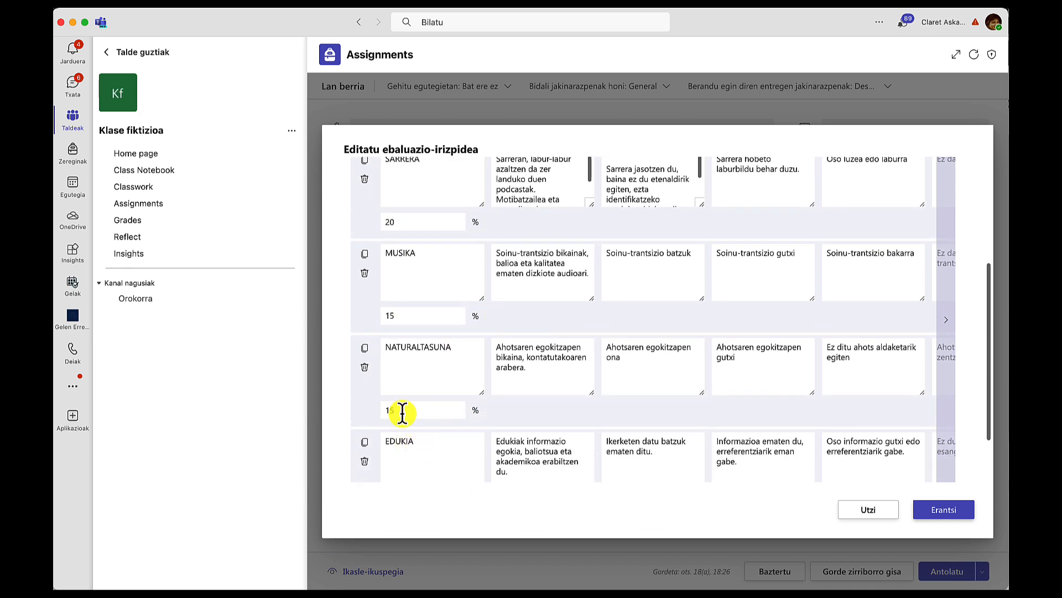
pyautogui.scroll(-2, 417, 414)
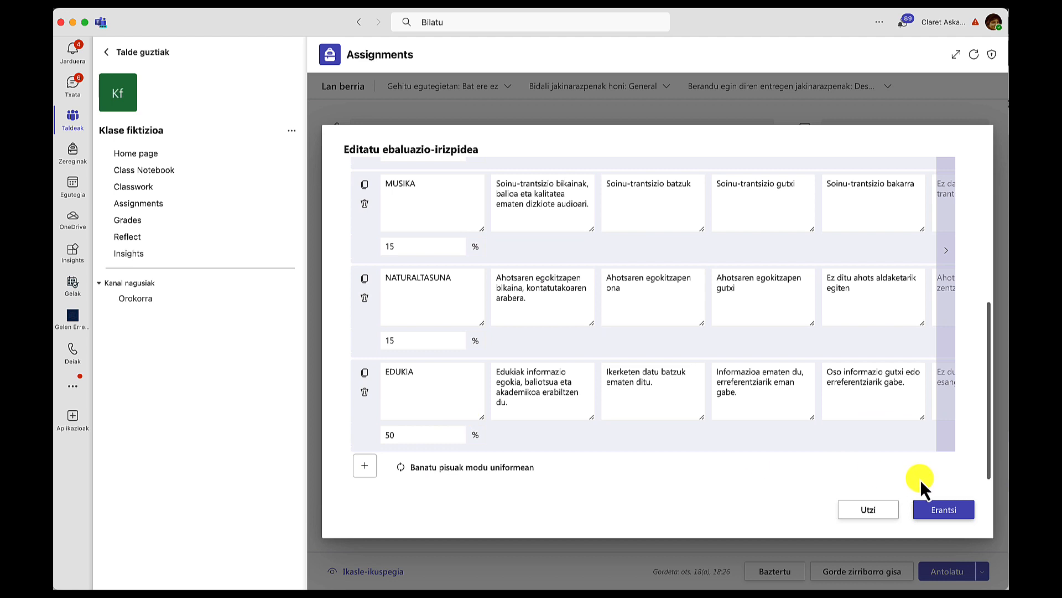
pyautogui.click(941, 510)
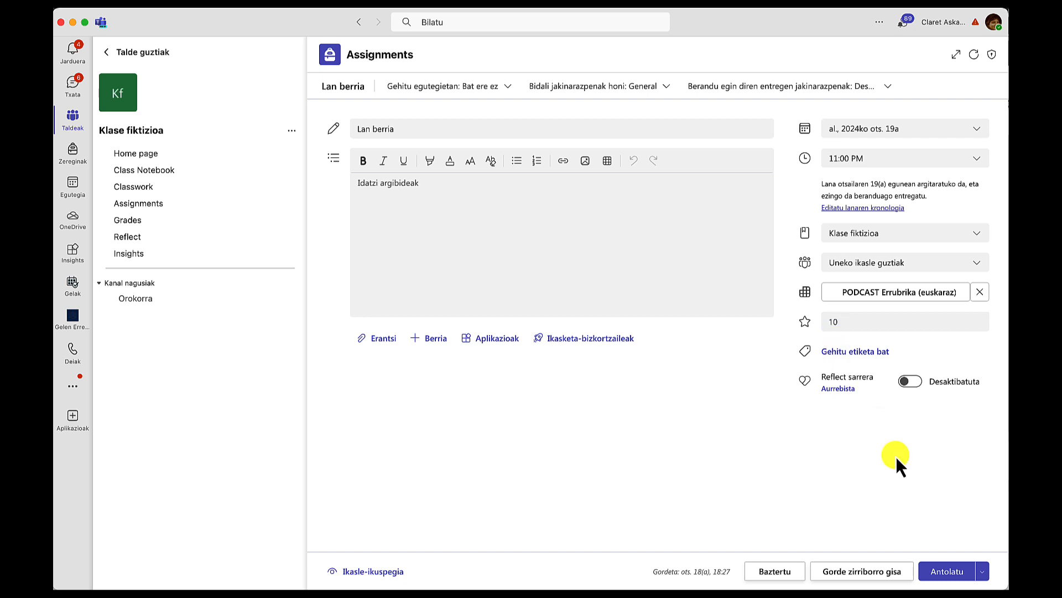
# Step: Leave the Reflect check-in disabled and enter the assignment instructions "Hau fiktizioa da ez duzu egin behar"
pyautogui.click(912, 382)
pyautogui.click(913, 382)
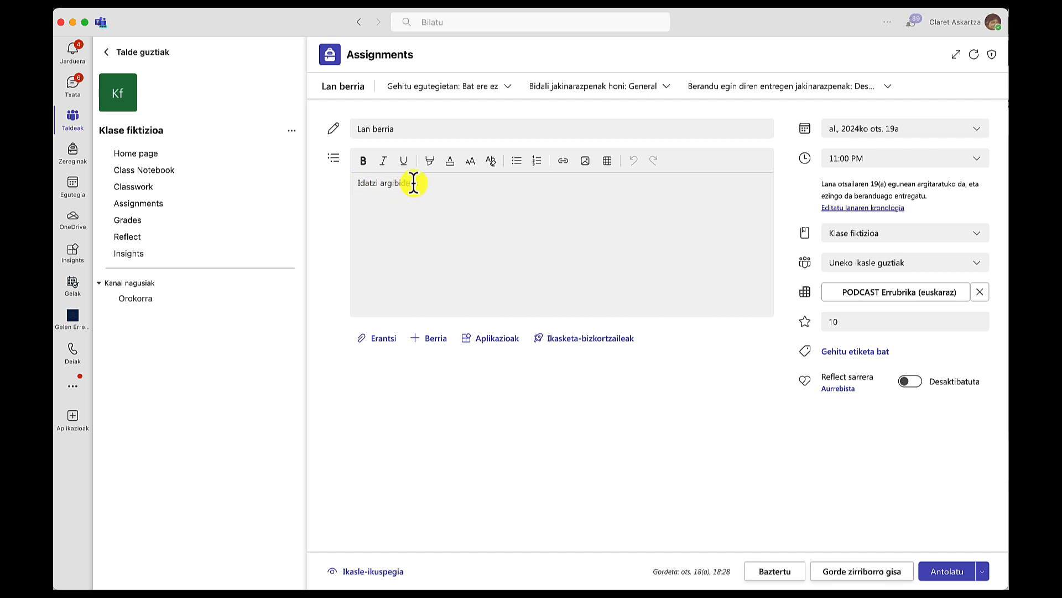
pyautogui.click(414, 183)
pyautogui.write('Ha')
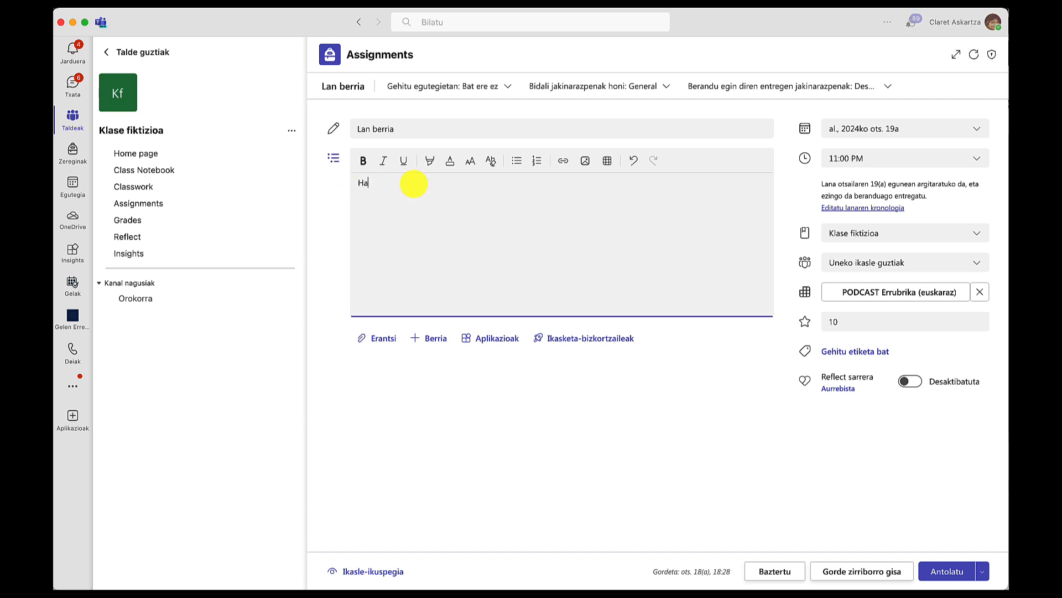
pyautogui.write('u fiktizioa da ez duzu egin behar')
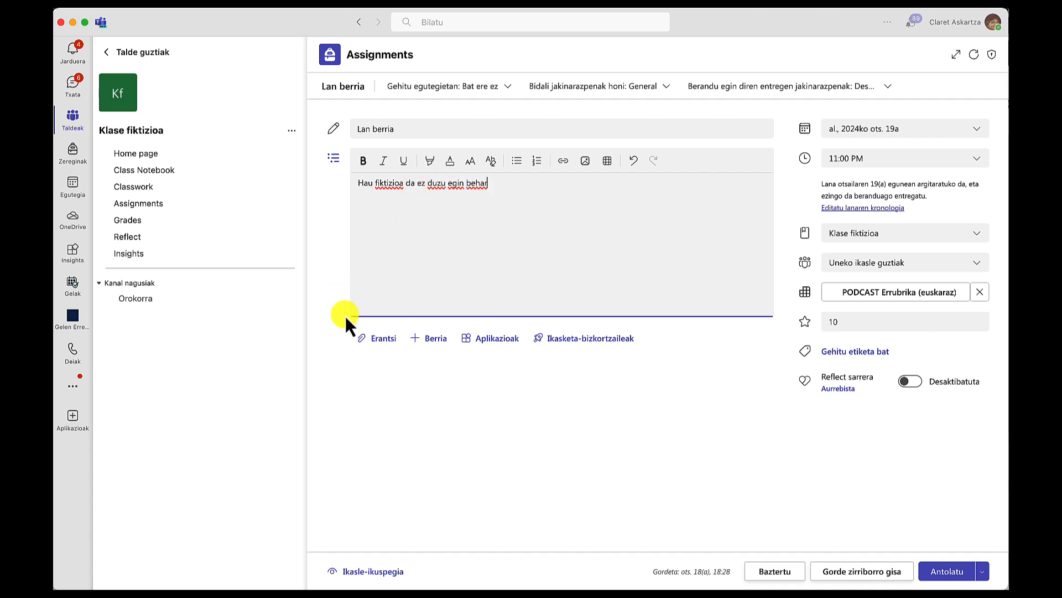
# Step: Look over the available attachment sources without adding anything, and schedule the assignment
pyautogui.click(379, 339)
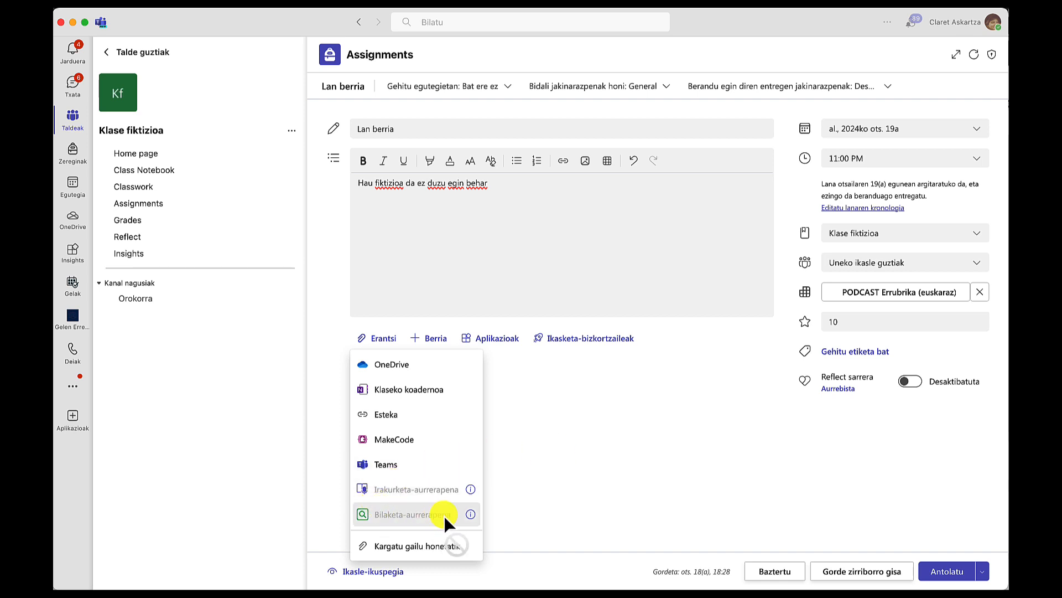
pyautogui.click(567, 497)
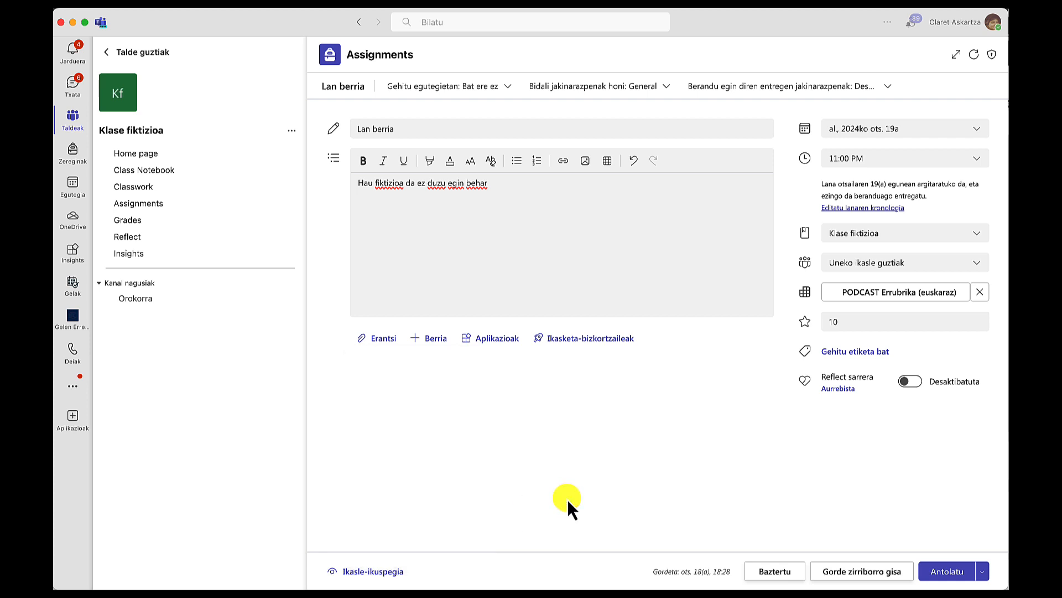
pyautogui.click(948, 572)
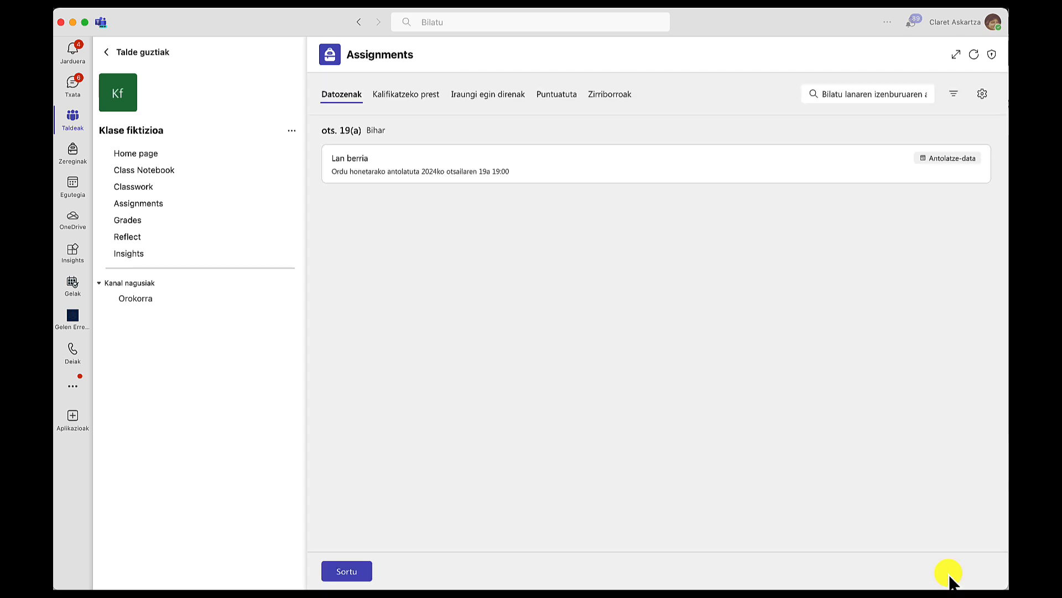
# Step: Reopen the scheduled assignment "Lan berria", disable its schedule date (antolaketa data) in the timeline, and update the assignment
pyautogui.click(483, 172)
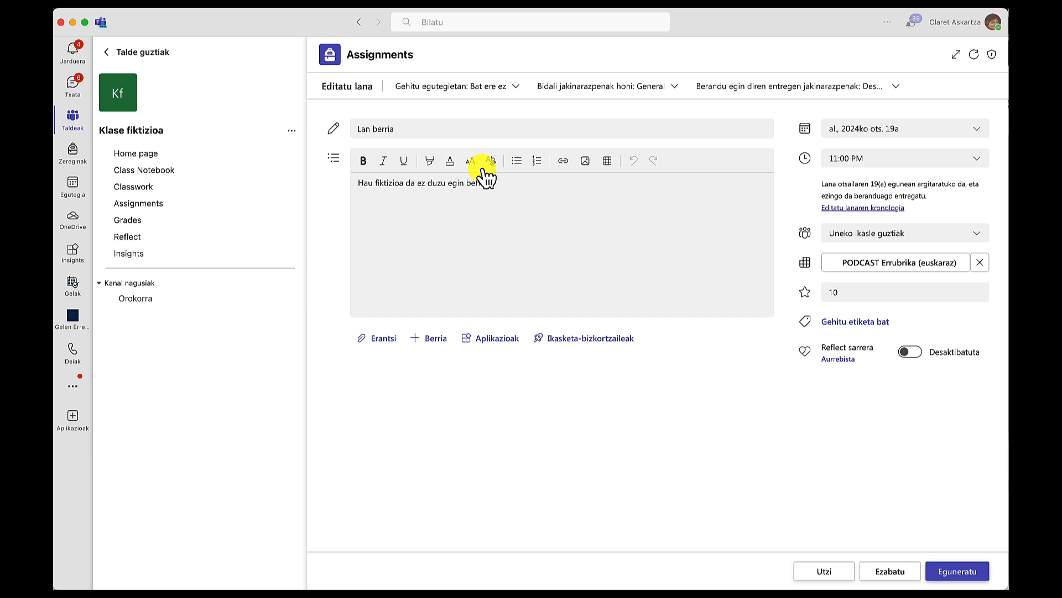
pyautogui.click(978, 129)
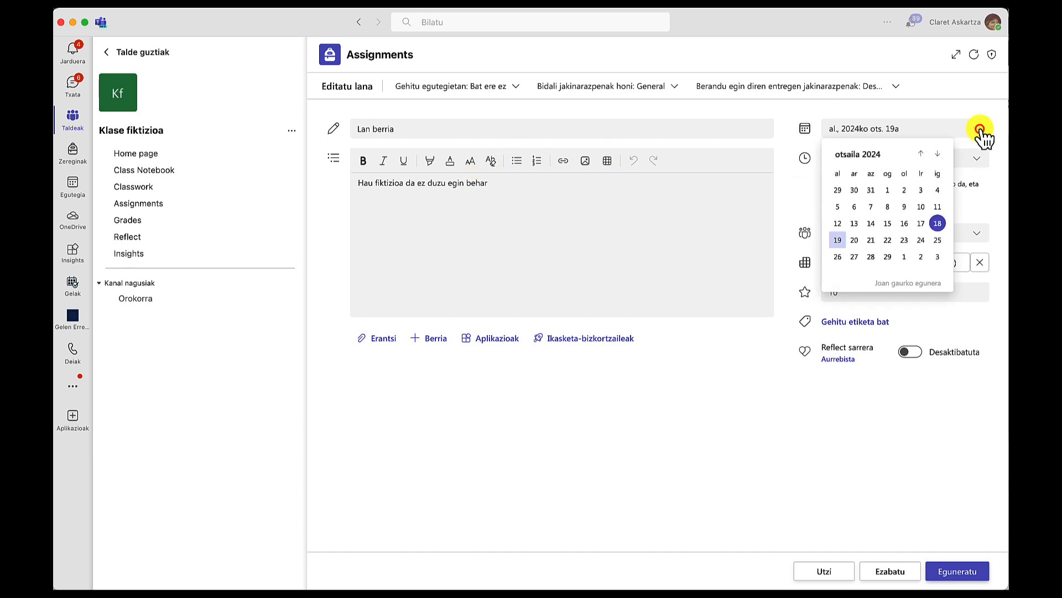
pyautogui.click(980, 132)
pyautogui.click(879, 207)
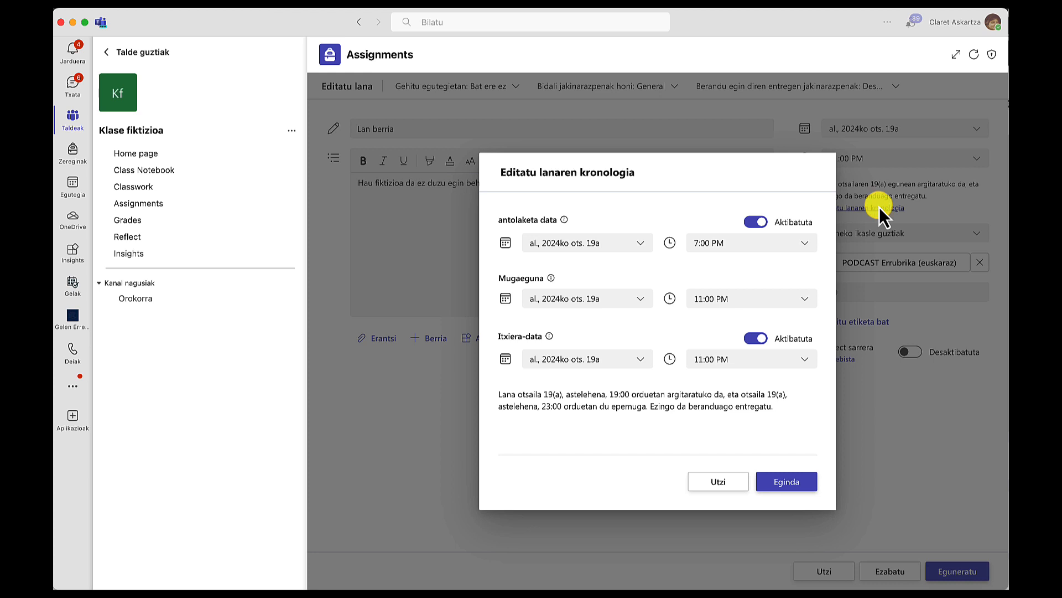
pyautogui.click(754, 222)
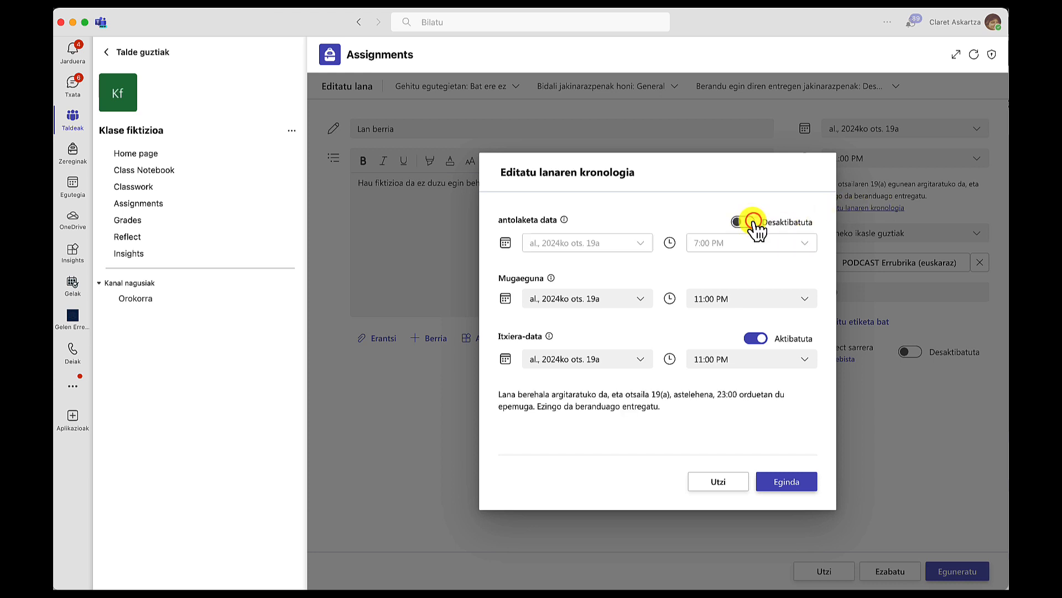
pyautogui.click(782, 482)
pyautogui.click(959, 570)
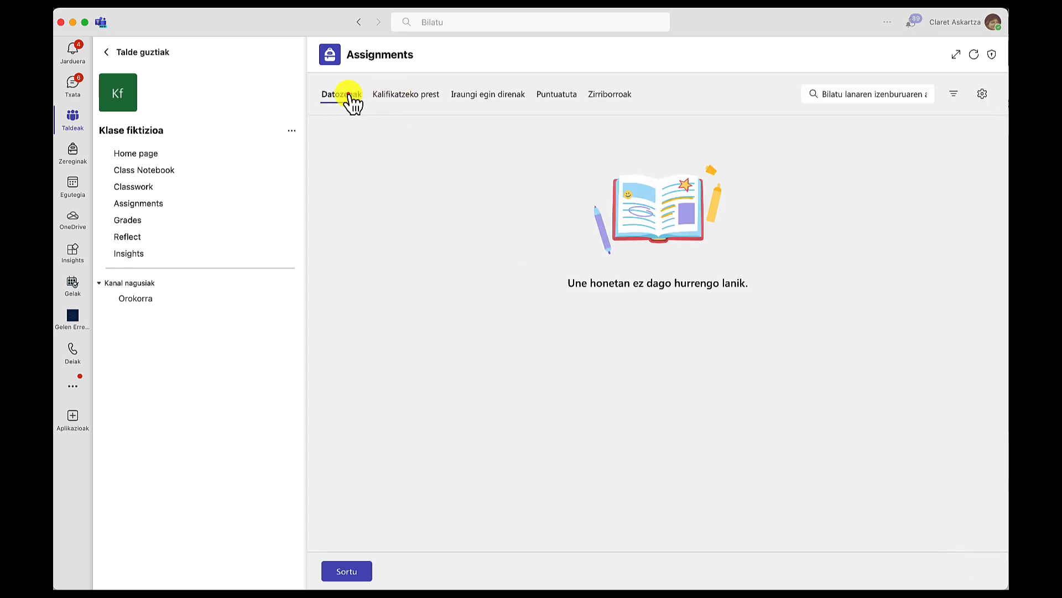
# Step: Open the first student's work in the upcoming assignment "Lan froga"
pyautogui.click(348, 94)
pyautogui.click(400, 91)
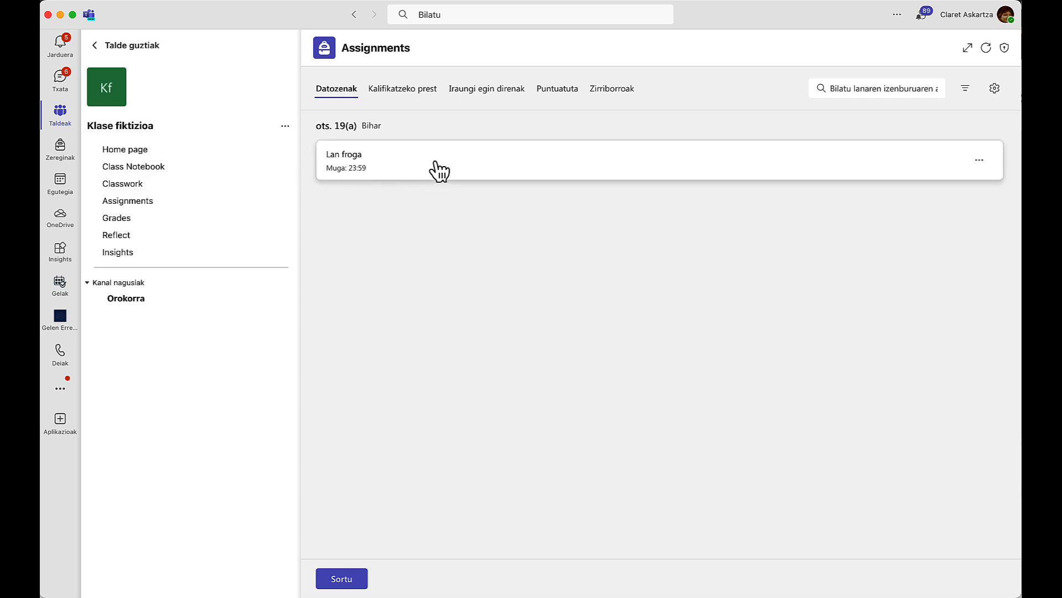
pyautogui.click(379, 171)
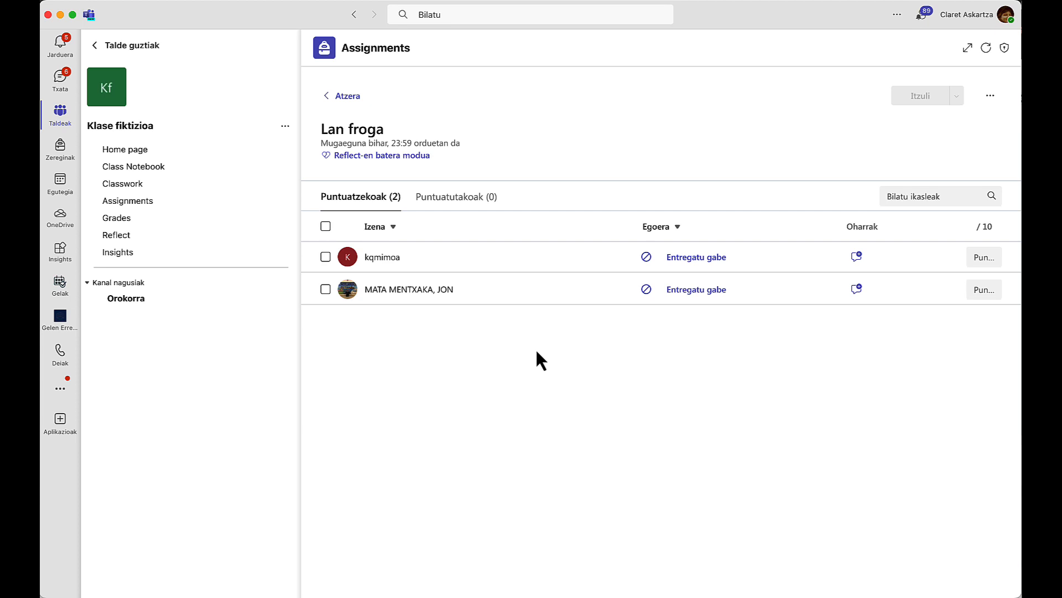
pyautogui.click(431, 259)
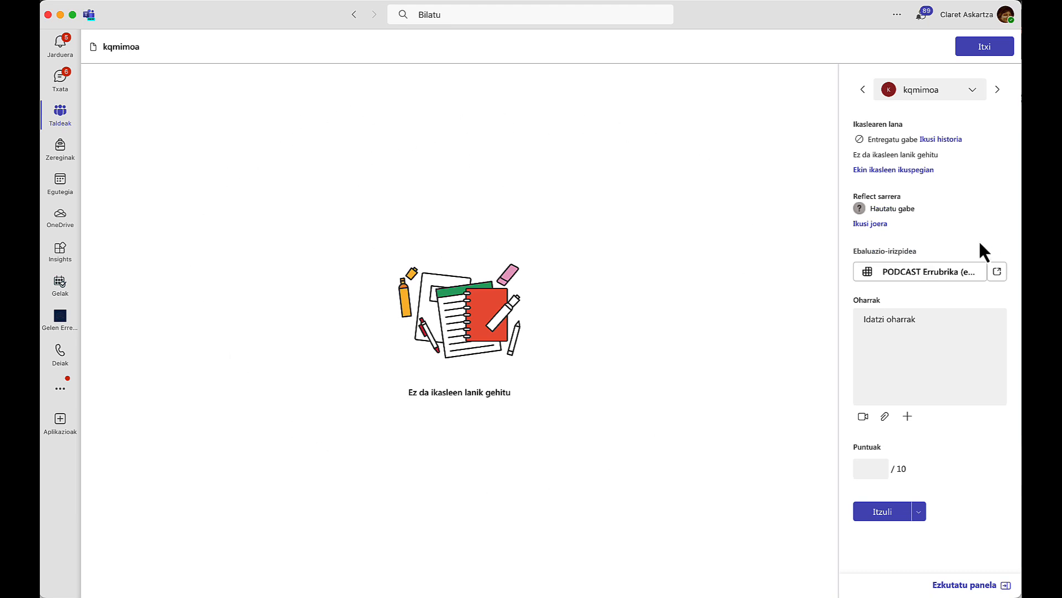
# Step: Grade the student with the expanded rubric: SARRERA Bikain, MUSIKA Oso Ondo, NATURALTASUNA Bikain and EDUKIA Oso Ondo
pyautogui.click(942, 281)
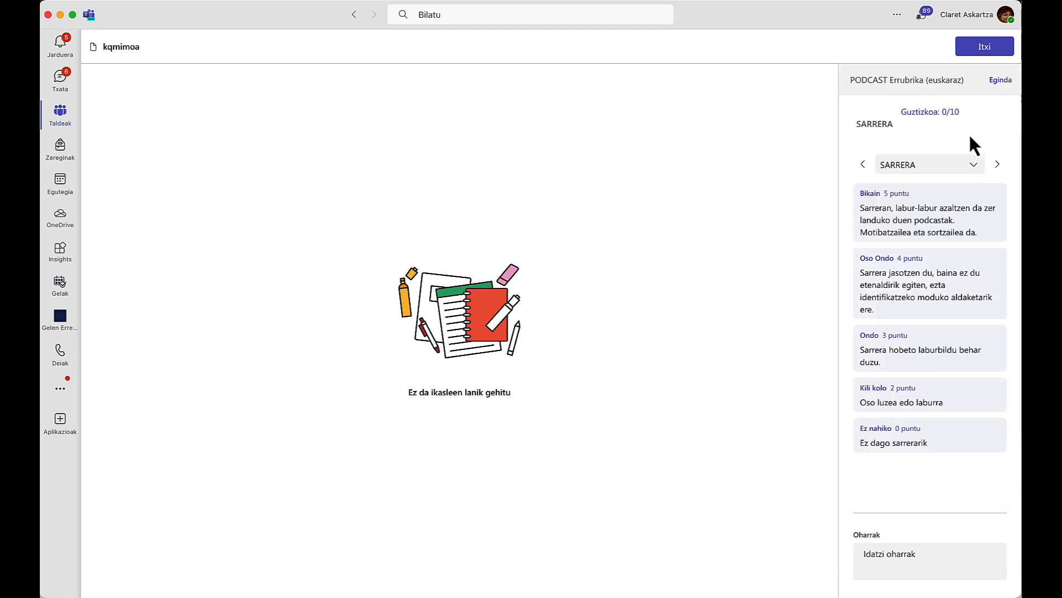
pyautogui.click(1000, 80)
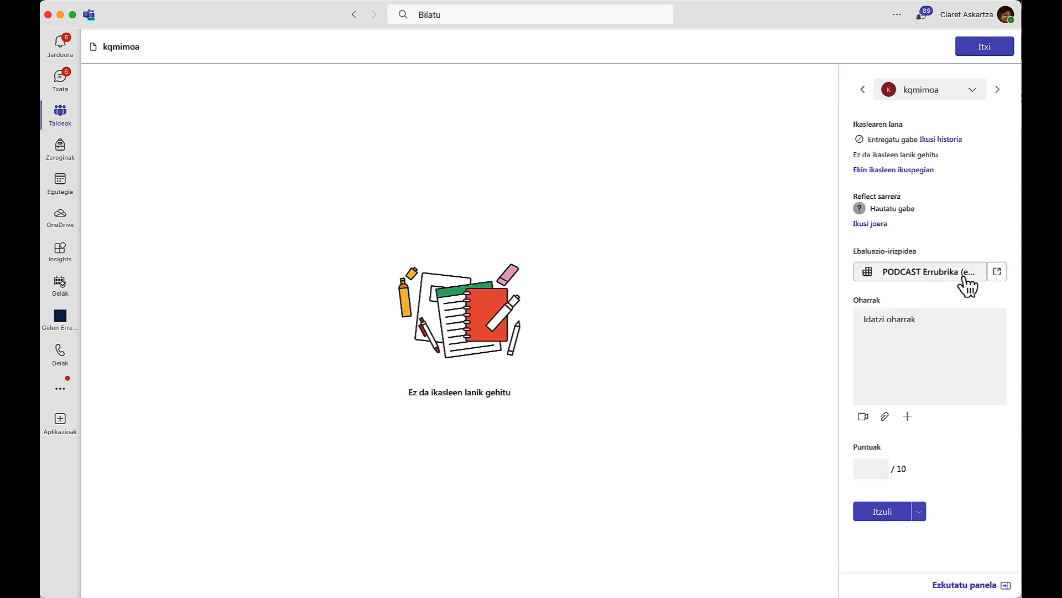
pyautogui.click(997, 273)
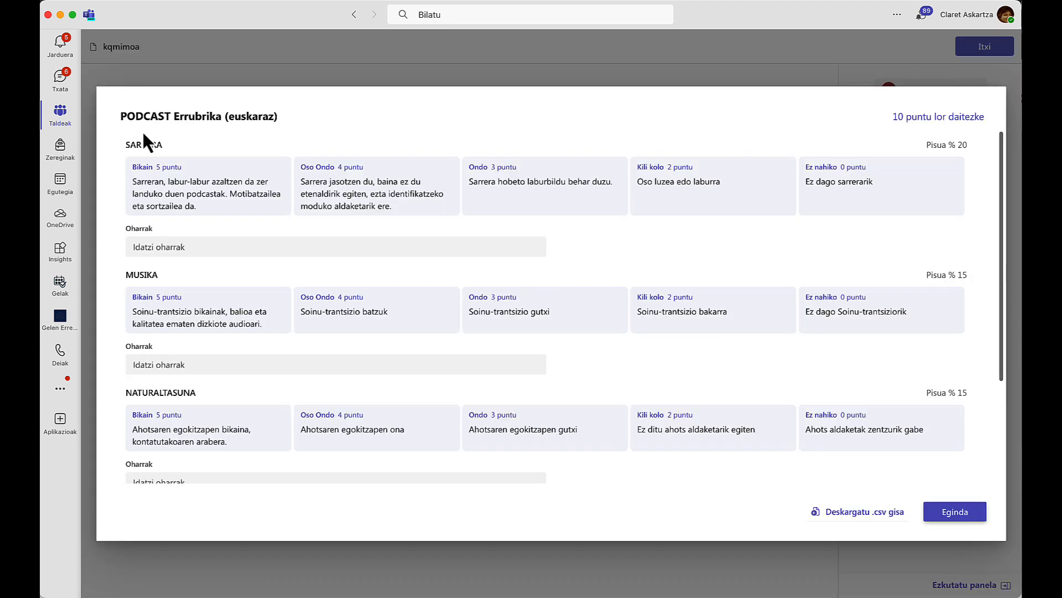
pyautogui.click(181, 194)
pyautogui.click(327, 308)
pyautogui.click(160, 429)
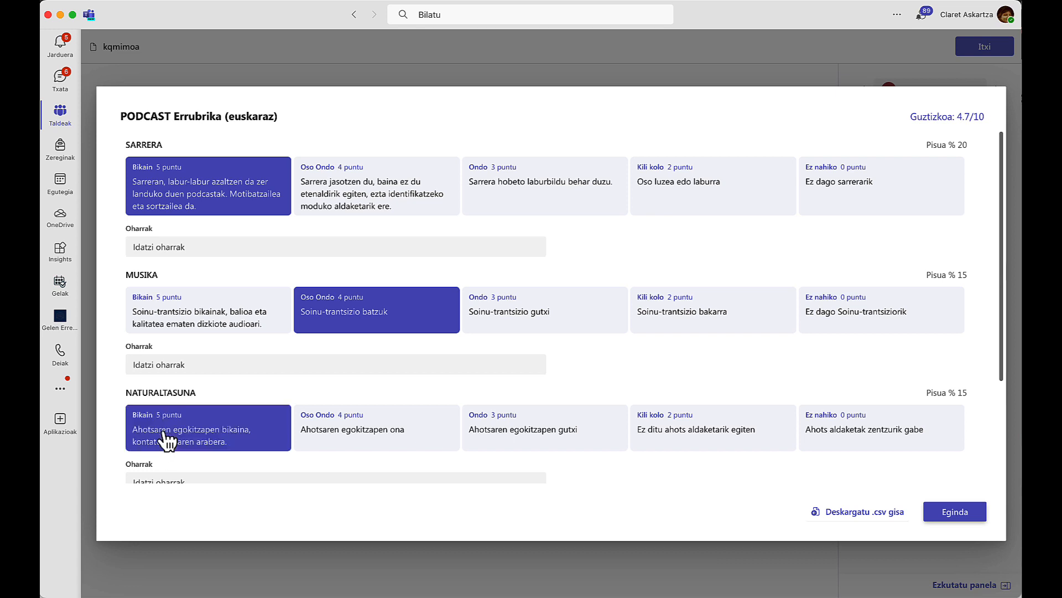
pyautogui.scroll(-3, 349, 368)
pyautogui.click(381, 403)
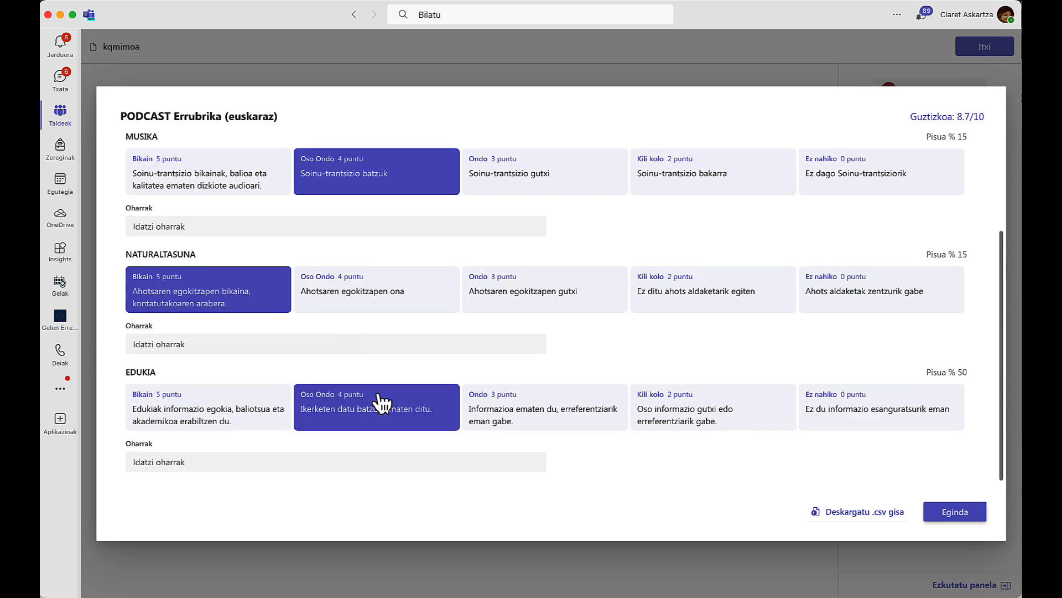
pyautogui.click(947, 516)
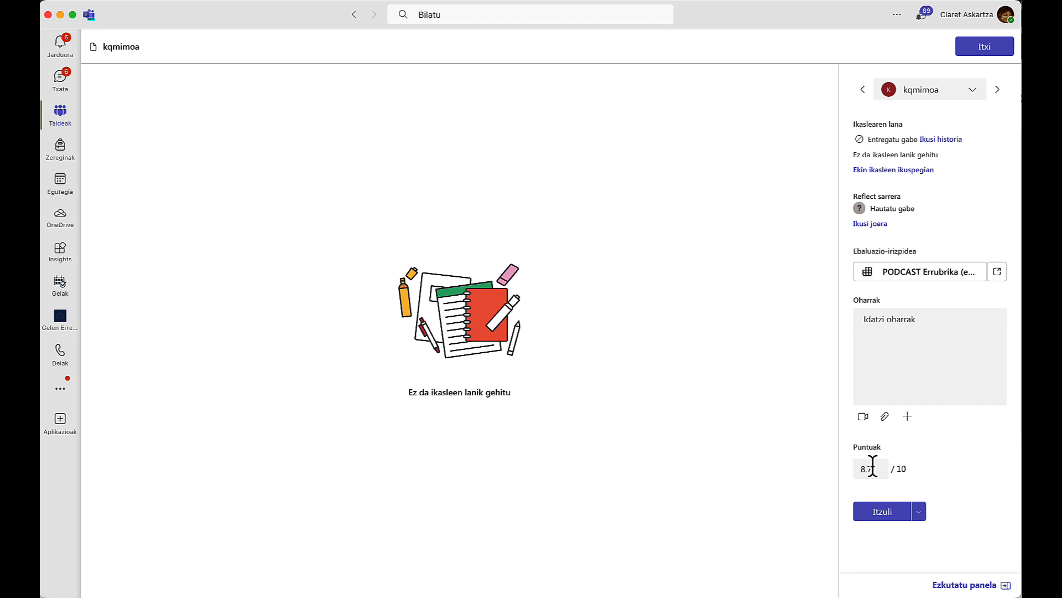
# Step: Return the graded work to the student, close it, and check the assignment's graded and to-grade student lists
pyautogui.click(883, 515)
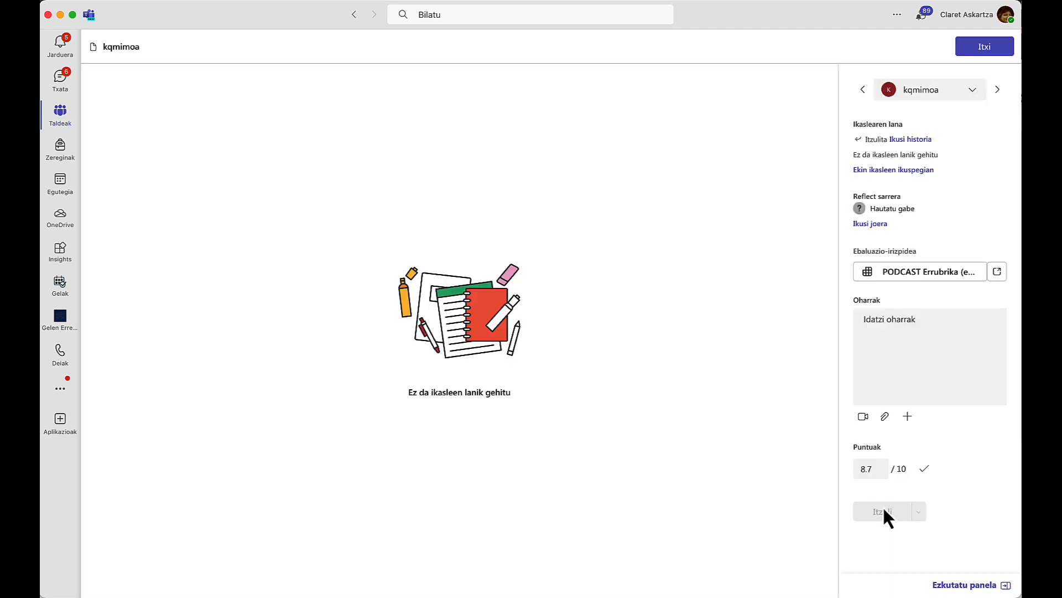
pyautogui.click(975, 49)
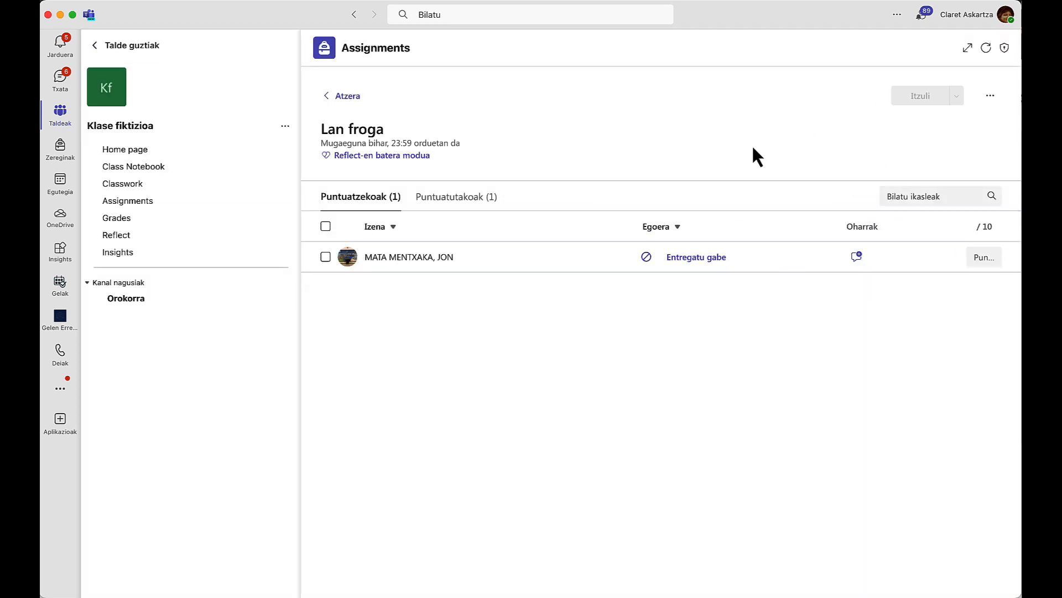
pyautogui.click(447, 203)
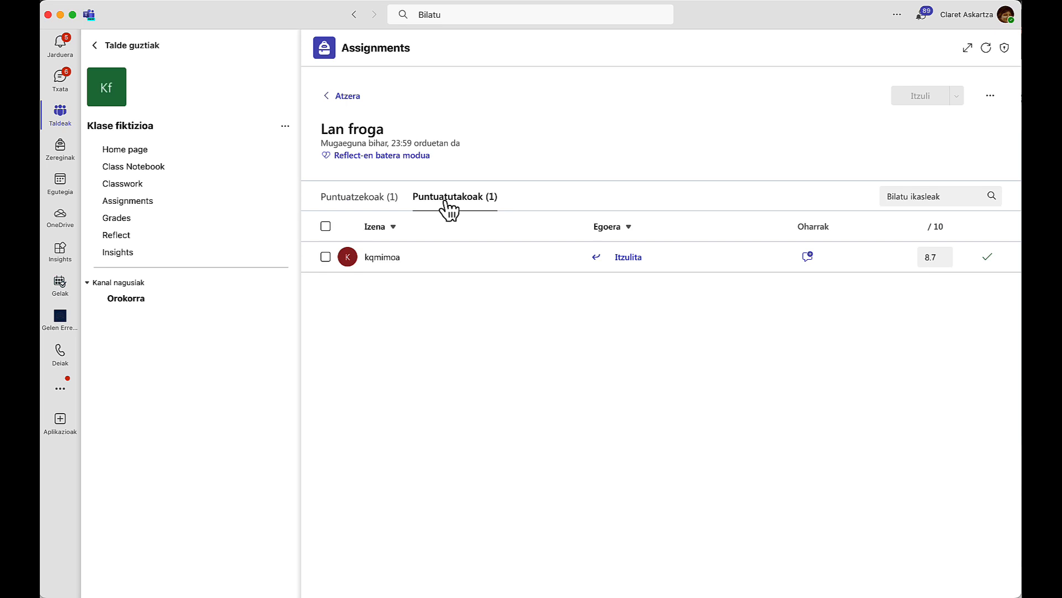
pyautogui.click(344, 203)
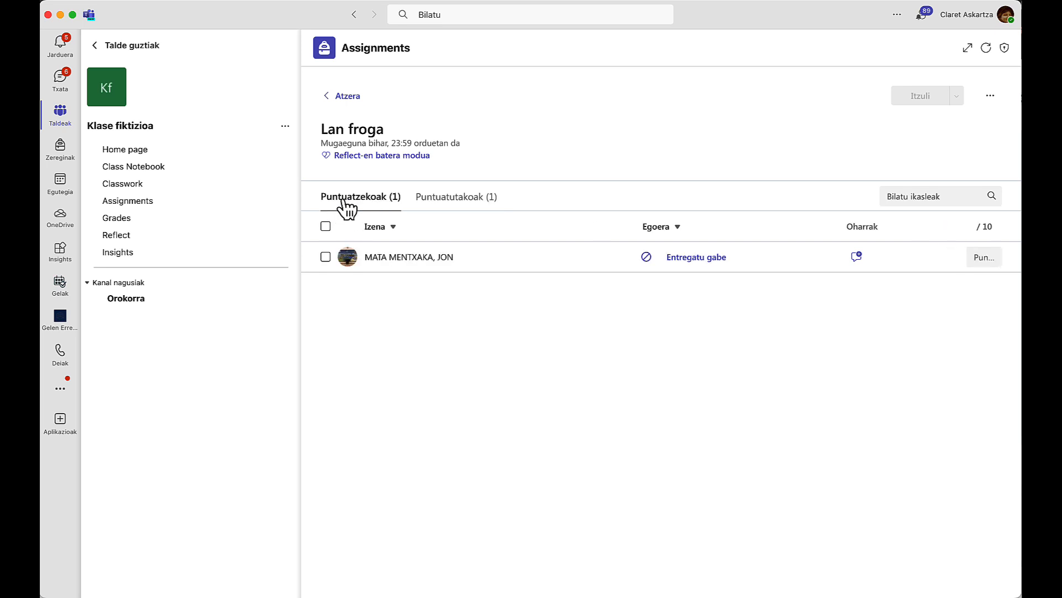
# Step: Return to the class's assignment list and review the ready-to-grade (Kalifikatzeko prest), past-due (Iraungi egin direnak) and graded (Puntuatuta) assignments
pyautogui.click(328, 98)
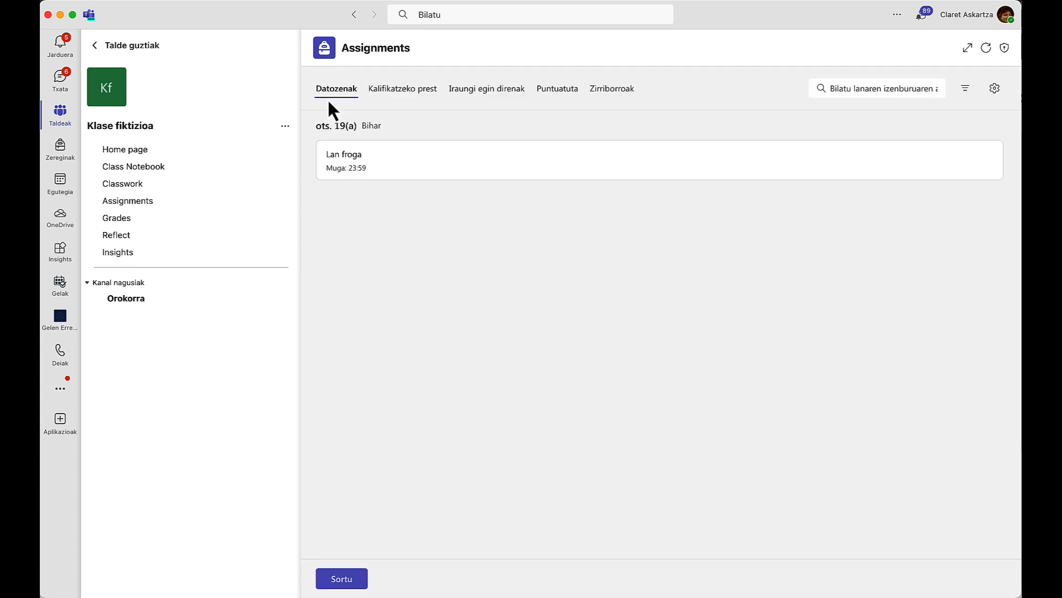
pyautogui.click(426, 99)
pyautogui.click(490, 95)
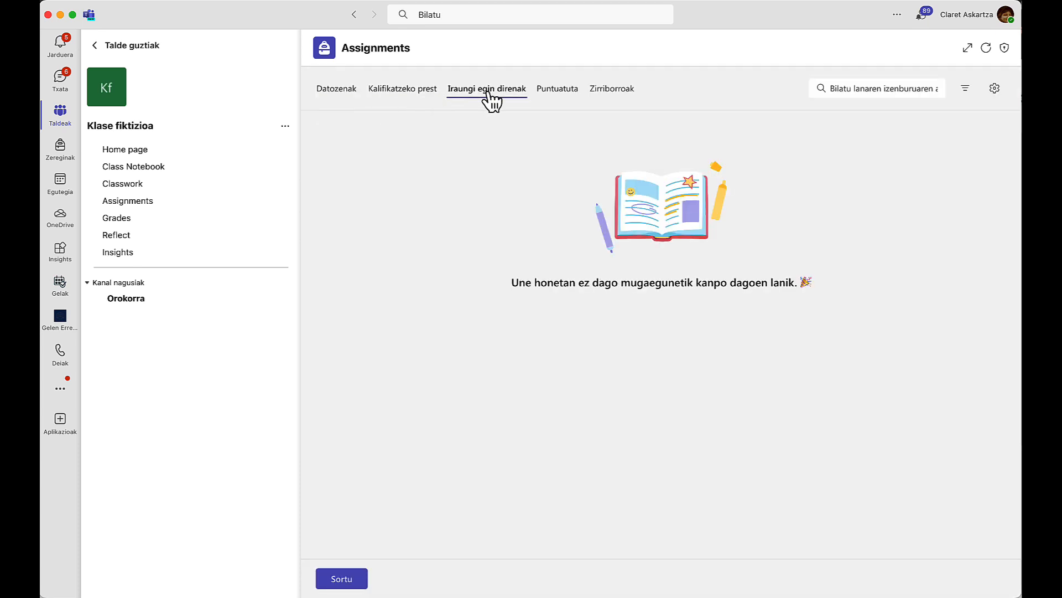
pyautogui.click(565, 97)
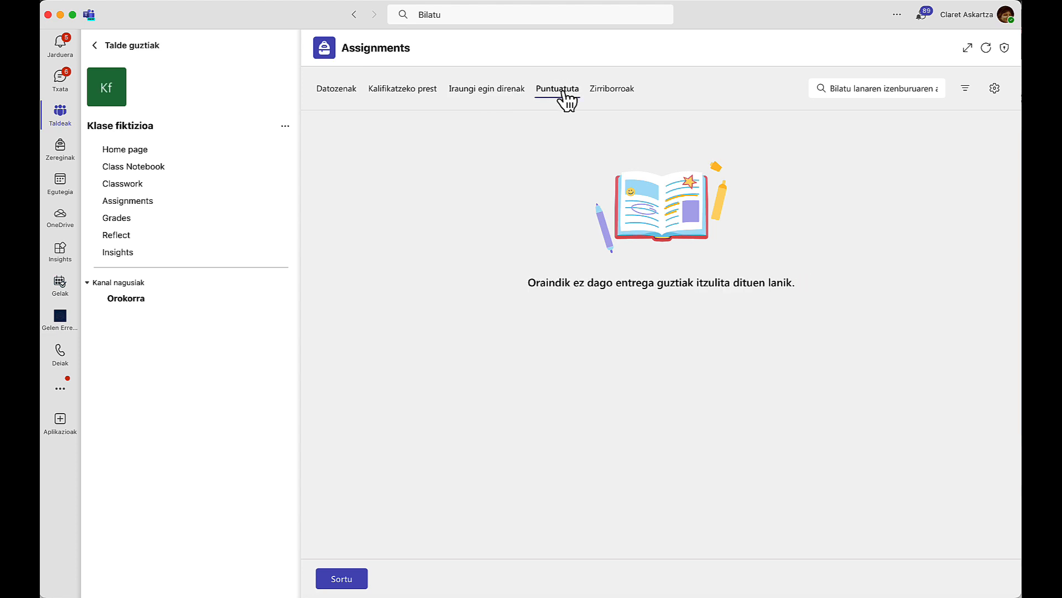
# Step: Open the assignment "Lan berria" from the drafts (Zirriborroak) and save it as a draft again
pyautogui.click(621, 98)
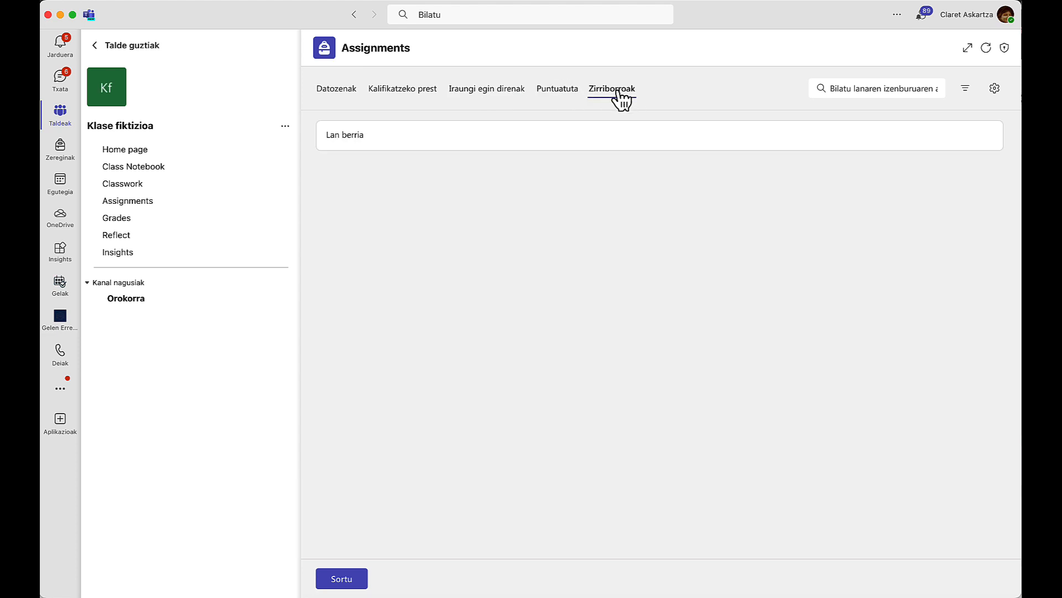
pyautogui.click(533, 135)
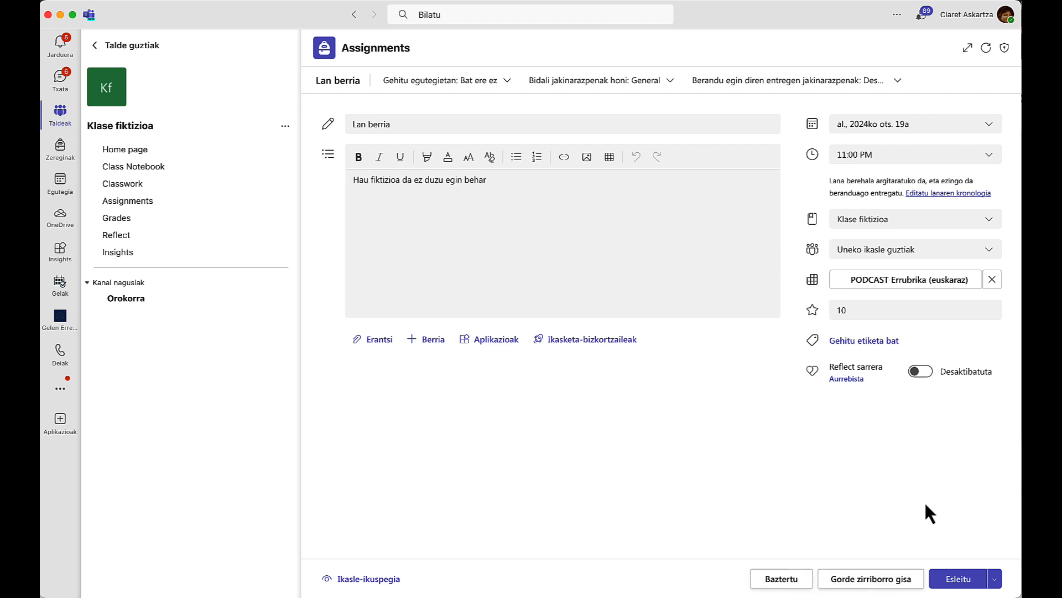
pyautogui.click(885, 579)
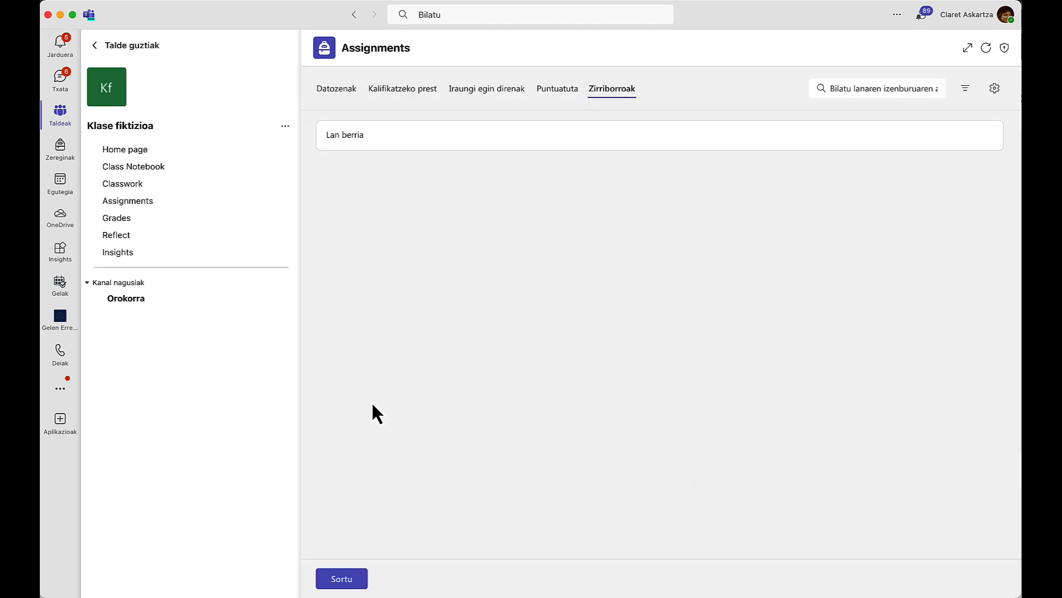